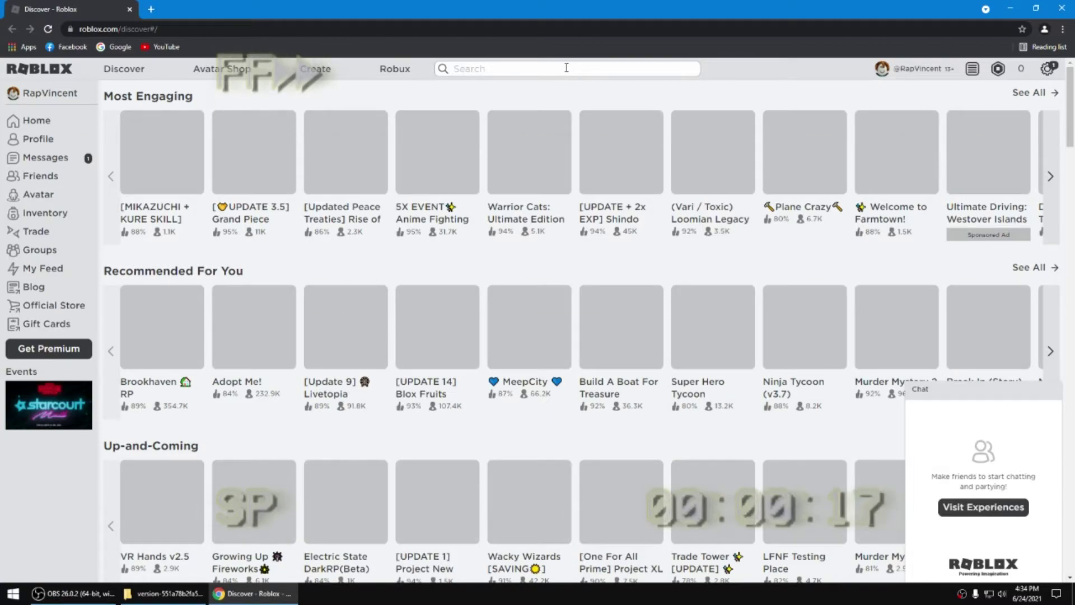
# Search Roblox experiences for jailbreak, open the ROBBERY! Jailbreak experience and launch it.
pyautogui.click(566, 68)
pyautogui.write('jail')
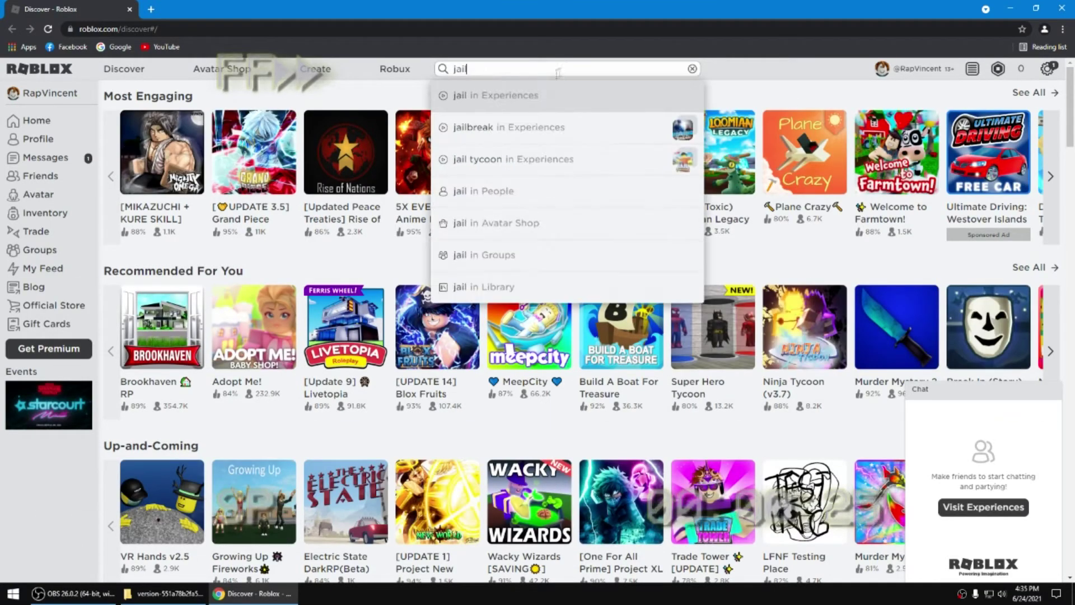
pyautogui.click(506, 139)
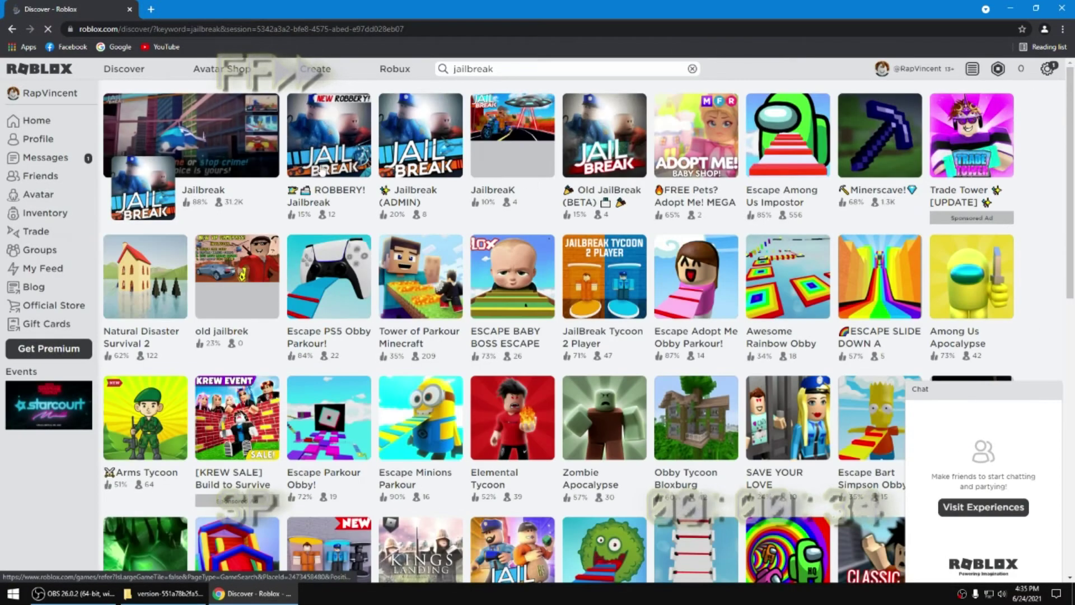
pyautogui.click(329, 140)
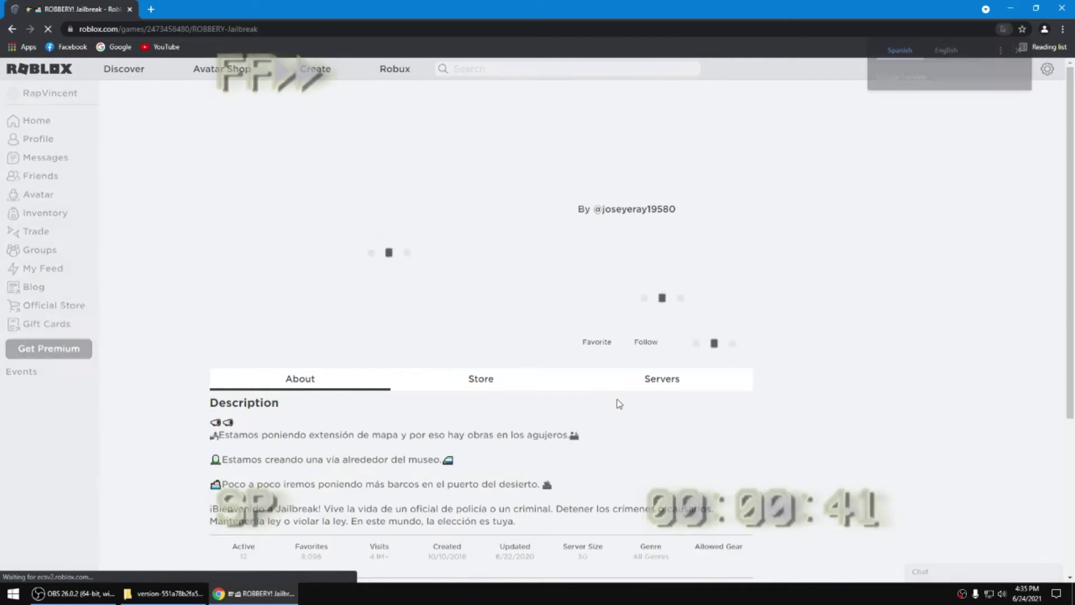
pyautogui.click(654, 296)
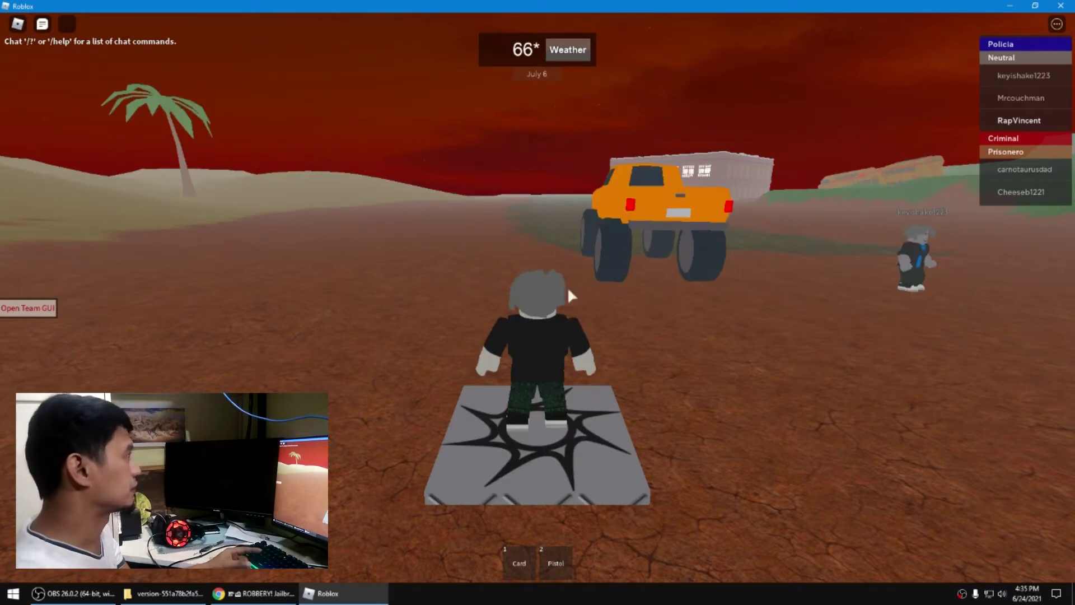
# Close the running game and log out of the Roblox account without adding an email address, closing the browser as well.
pyautogui.click(1061, 7)
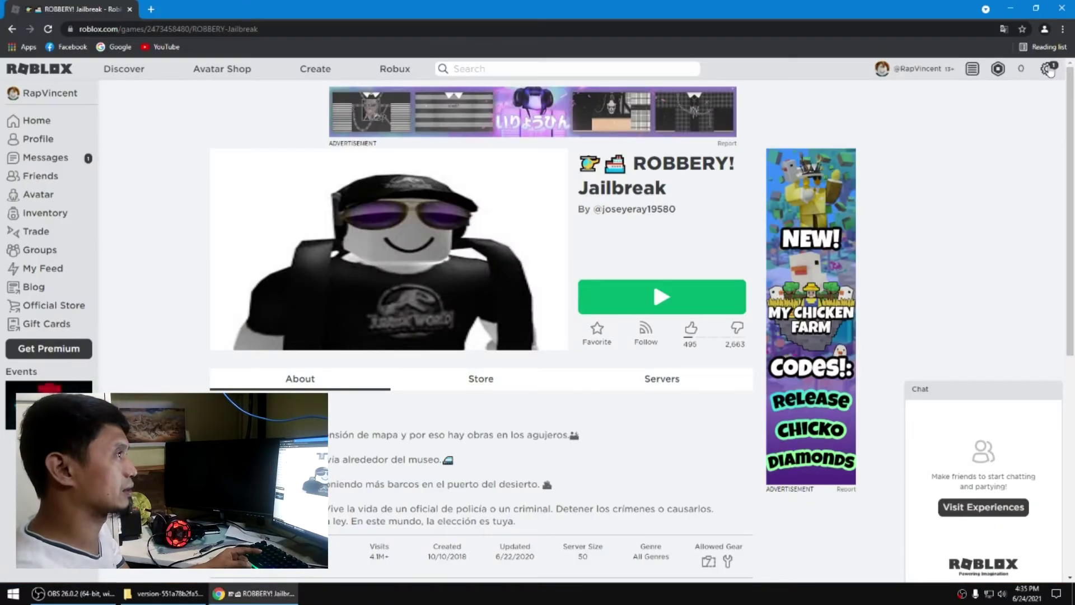
pyautogui.click(1047, 69)
pyautogui.click(1013, 165)
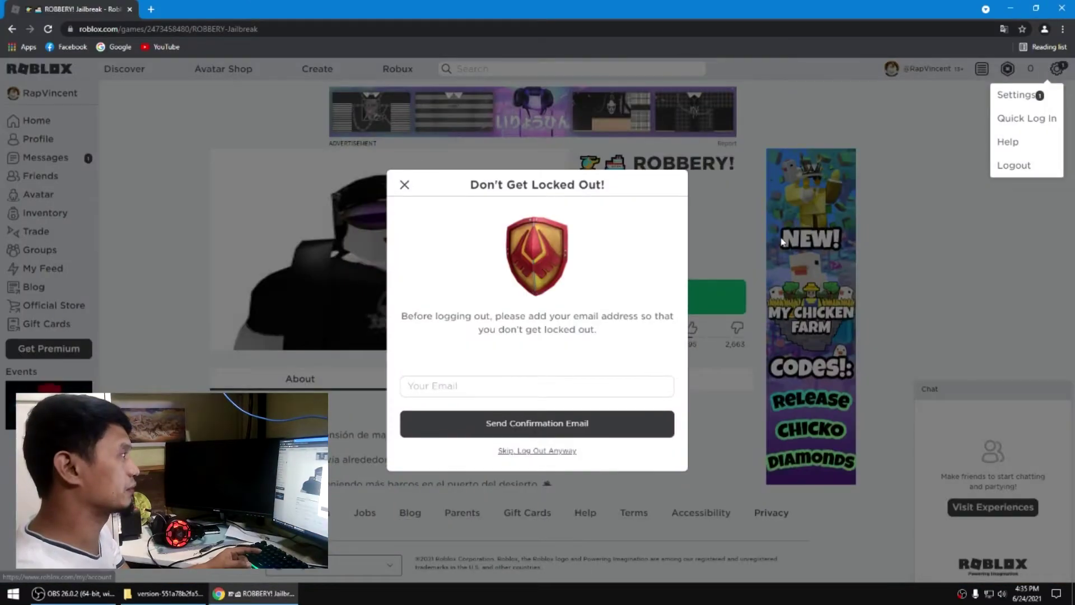
pyautogui.click(536, 451)
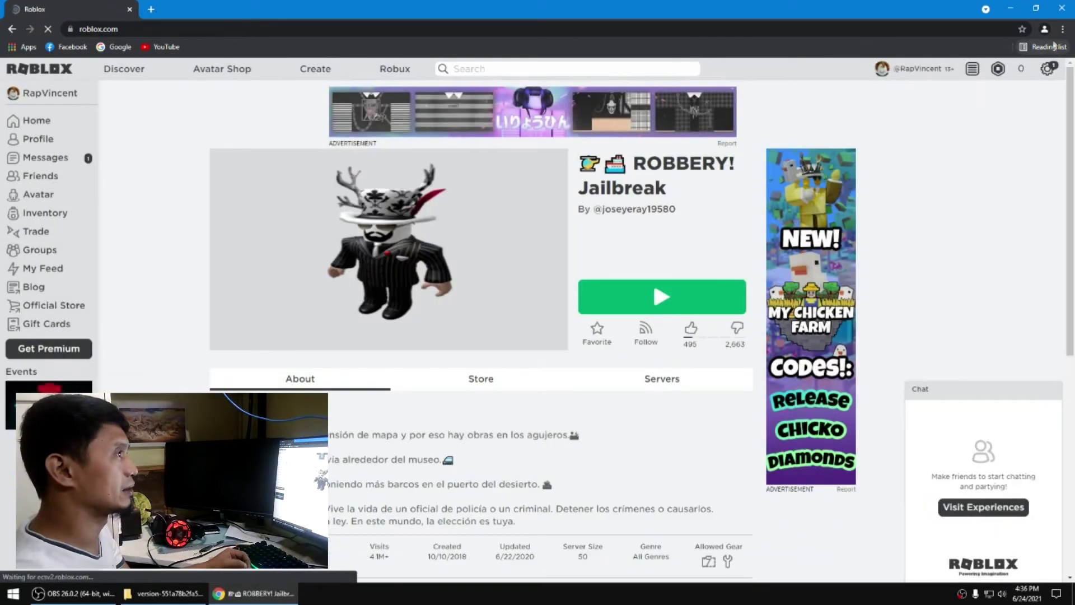
pyautogui.hotkey('alt', 'F4')
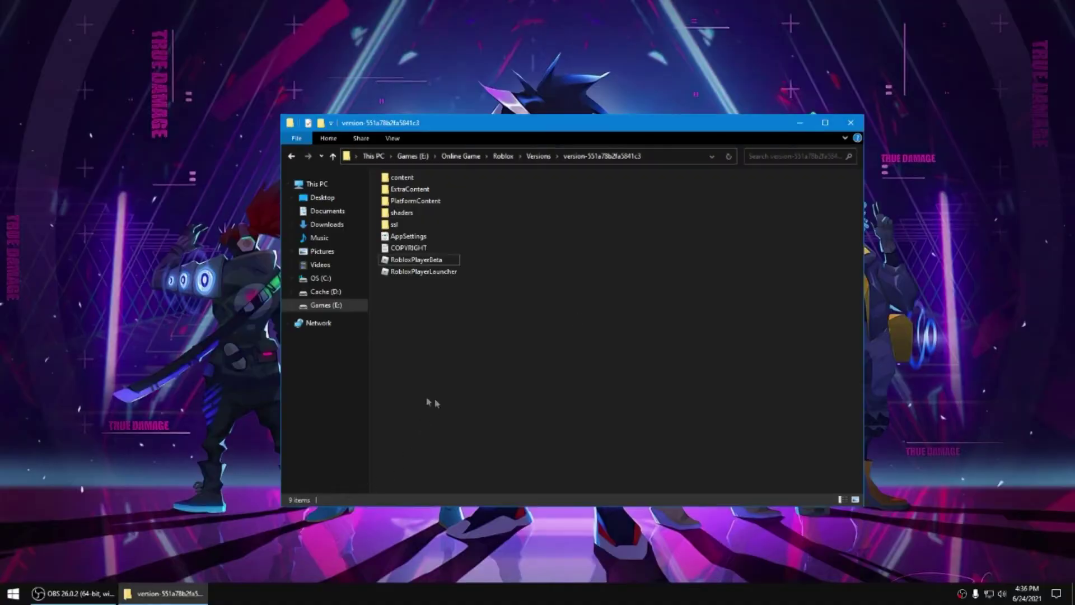
# Launch CafeConsole and log in to server 127.0.0.1 with the console password.
pyautogui.click(13, 593)
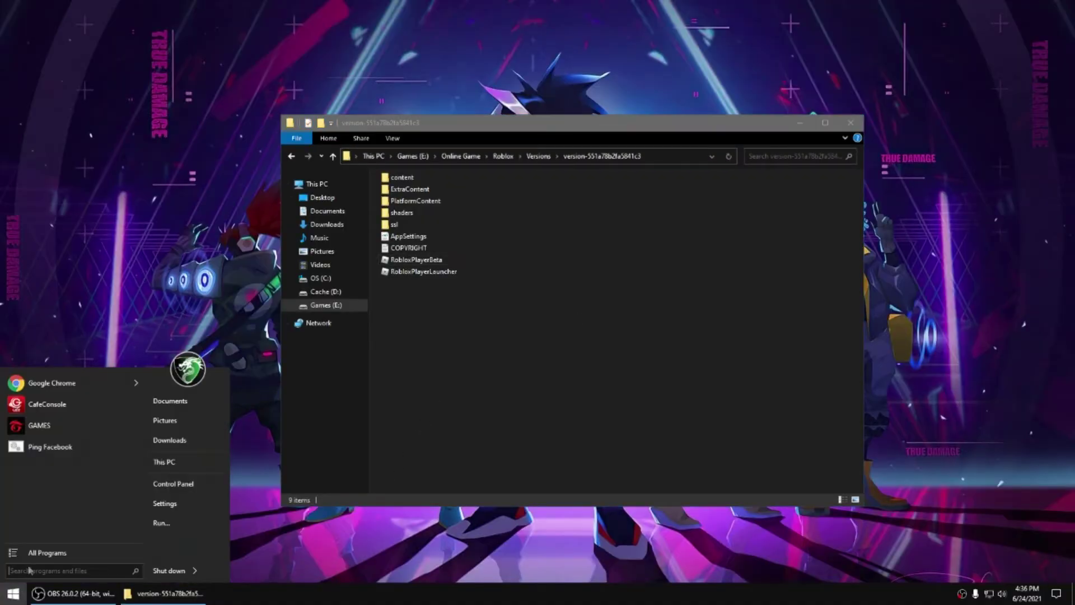
pyautogui.click(68, 410)
pyautogui.click(562, 295)
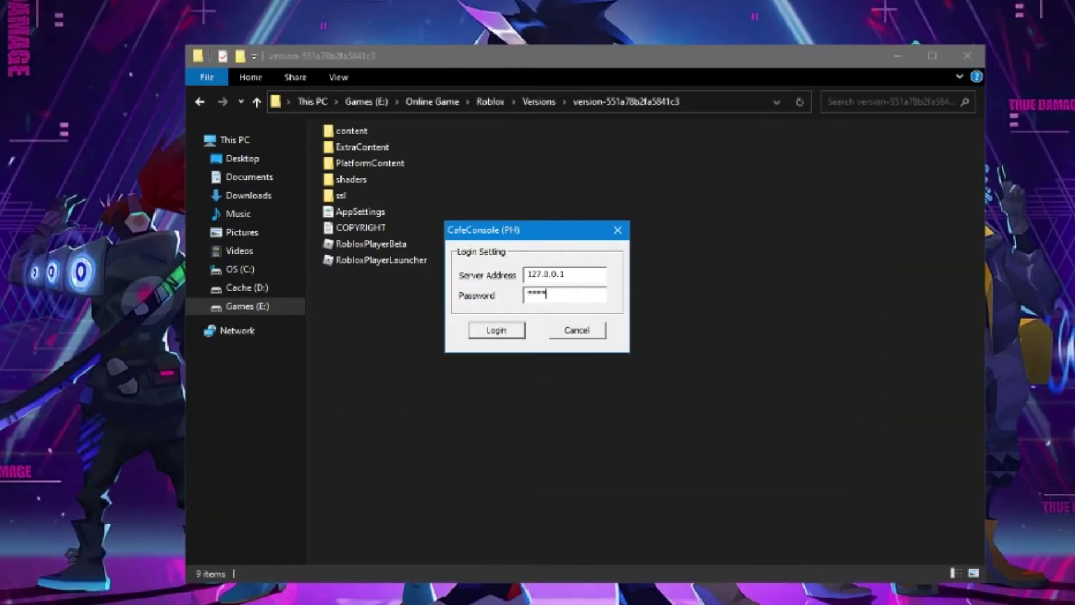
pyautogui.press('Return')
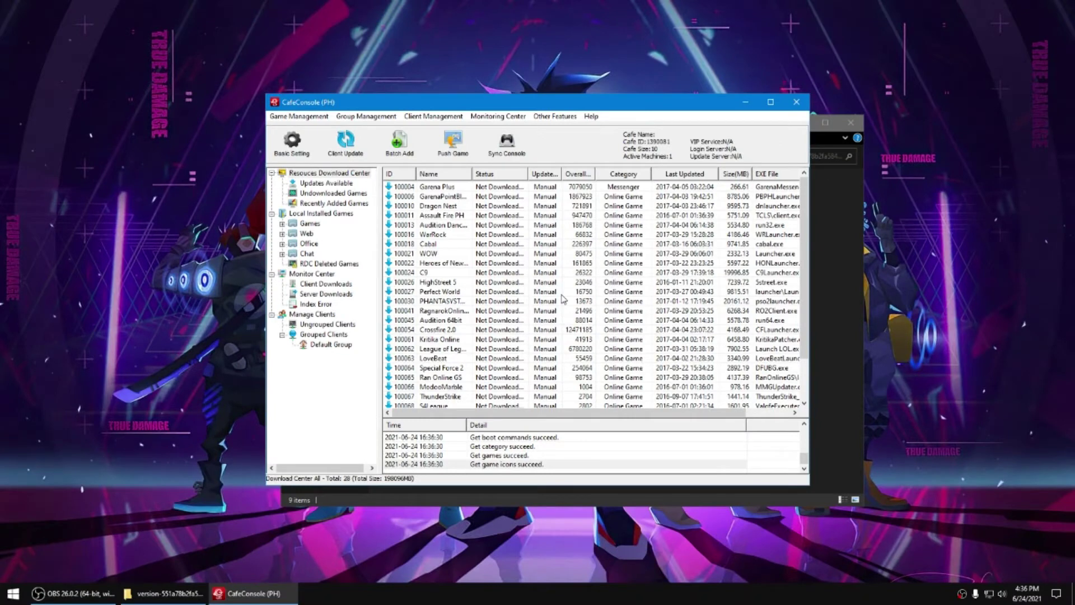
# Batch-add RobloxPlayerBeta from the version-551a78b2fa5841c3 folder to the games list under the Online Game category.
pyautogui.click(282, 224)
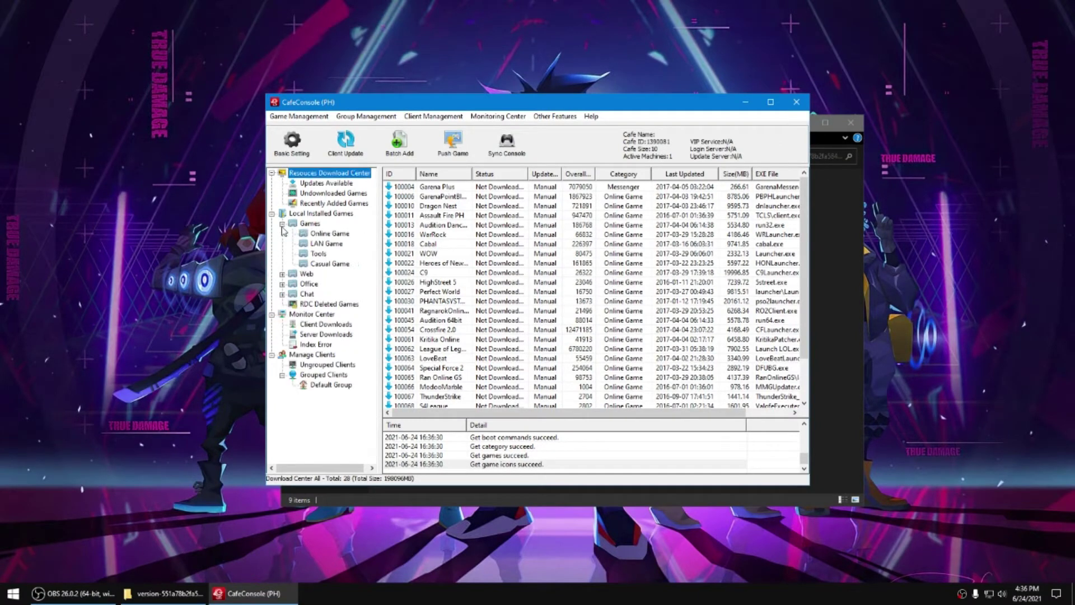
pyautogui.click(314, 235)
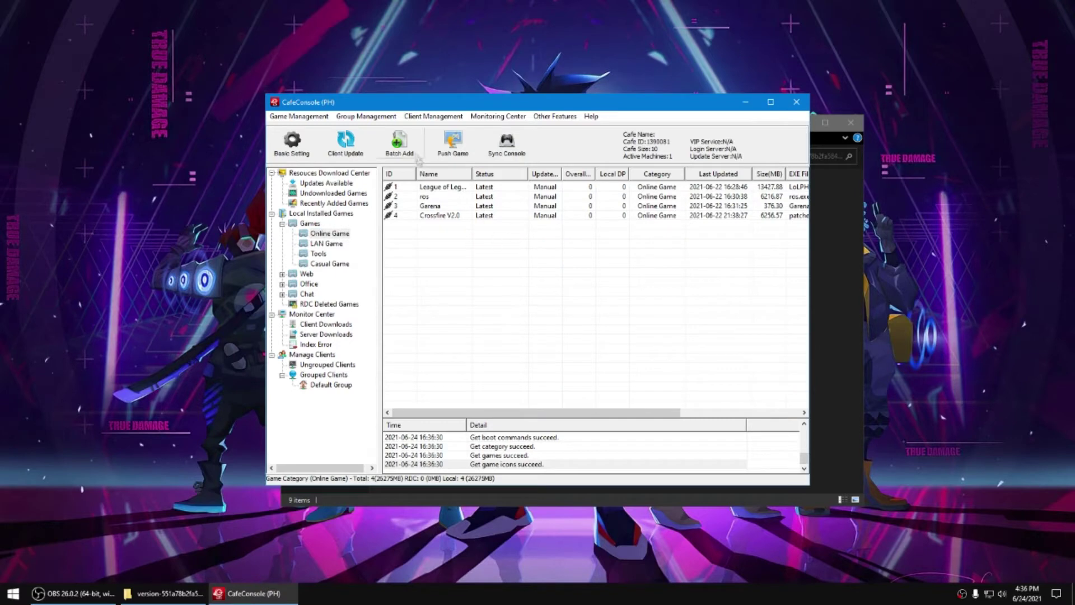
pyautogui.click(399, 143)
pyautogui.click(621, 410)
pyautogui.click(838, 326)
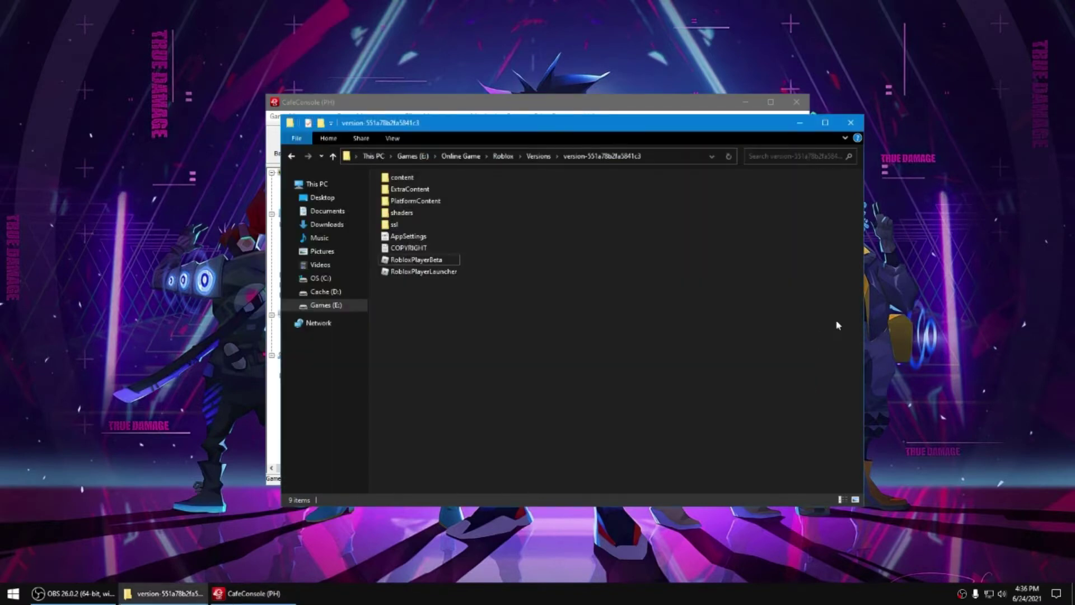
pyautogui.moveTo(487, 130); pyautogui.dragTo(846, 237)
pyautogui.moveTo(777, 367); pyautogui.dragTo(538, 336)
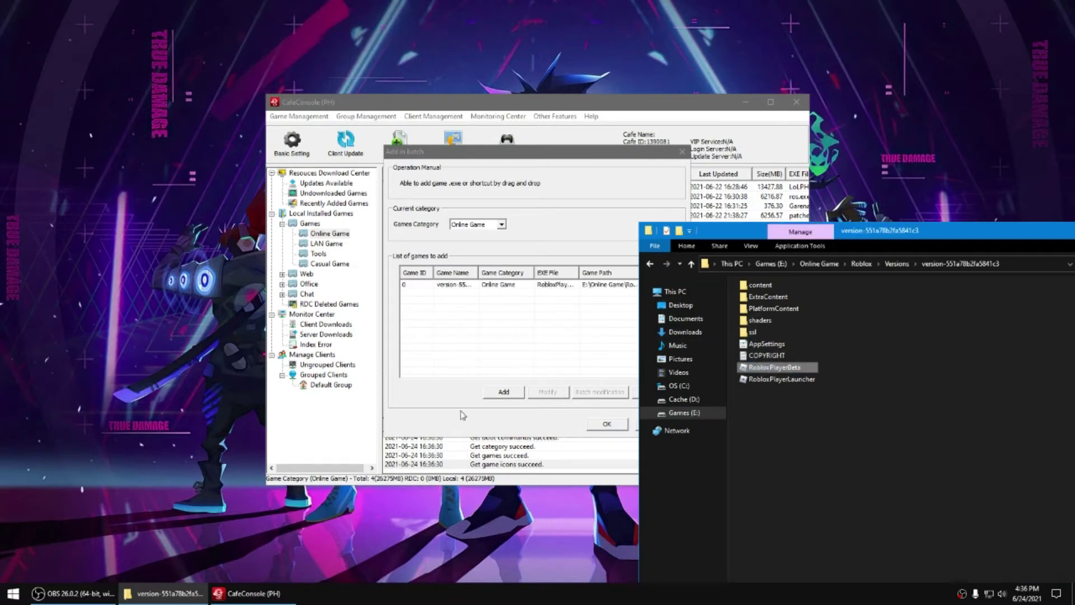
# Confirm the batch addition to generate the game's local index, and close the version-551a78b2fa5841c3 folder window.
pyautogui.click(463, 415)
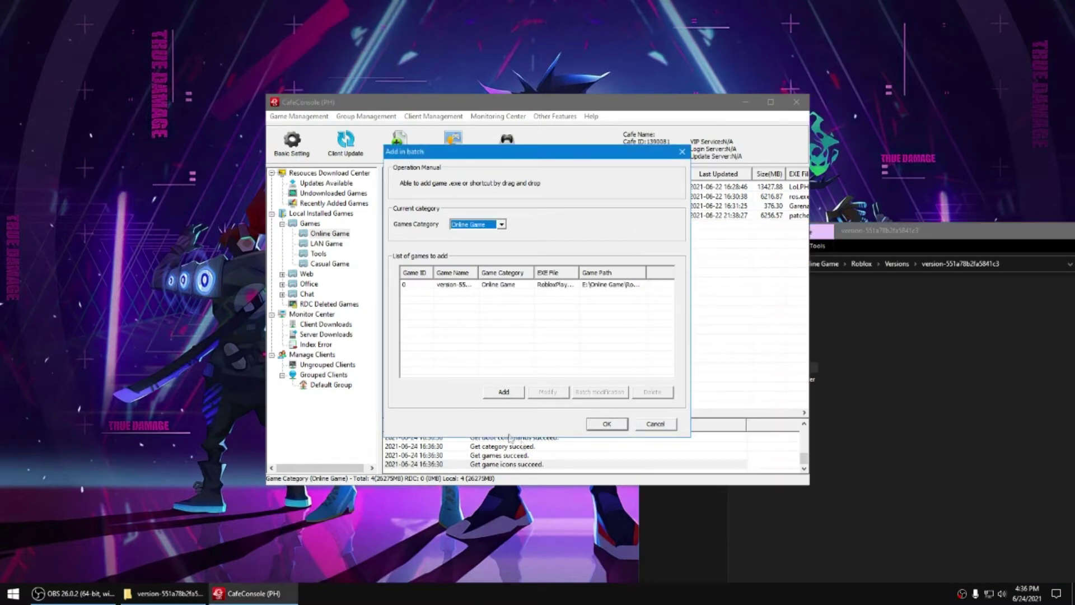
pyautogui.click(610, 425)
pyautogui.click(963, 336)
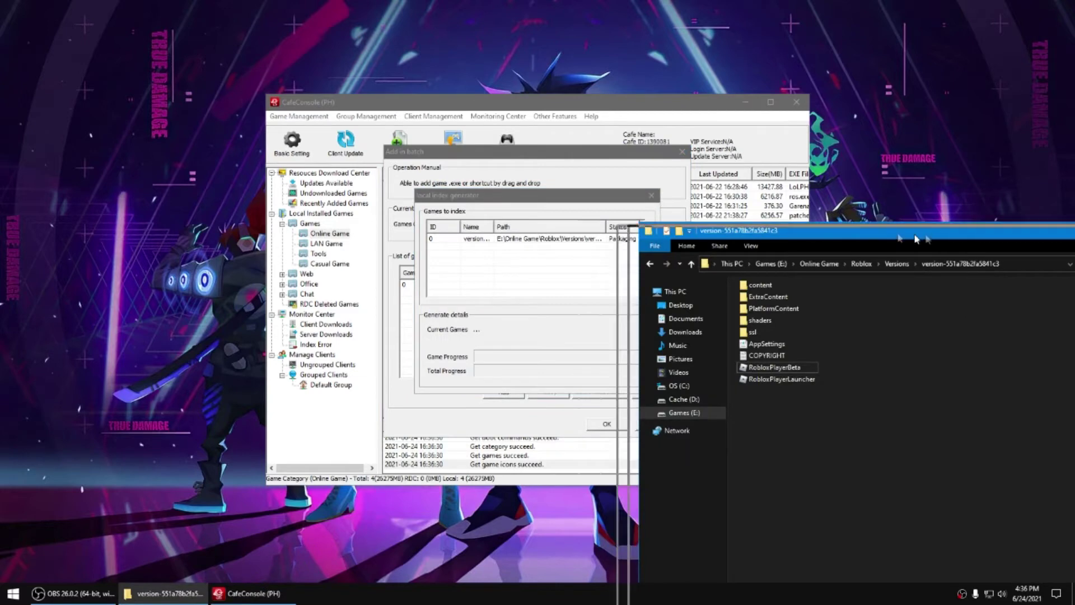
pyautogui.moveTo(929, 232); pyautogui.dragTo(561, 126)
pyautogui.click(847, 127)
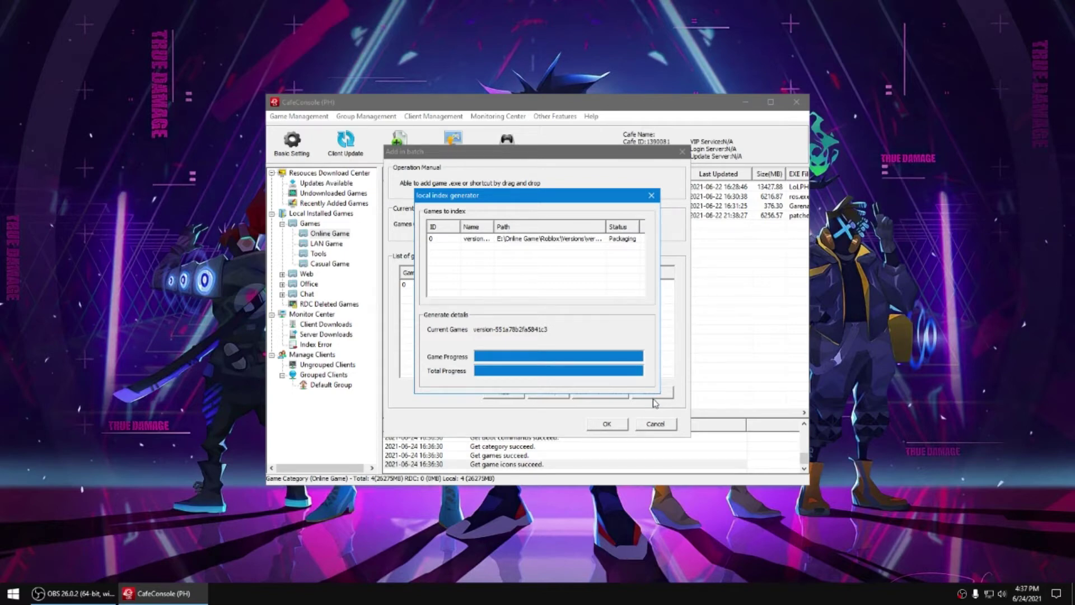
pyautogui.click(564, 330)
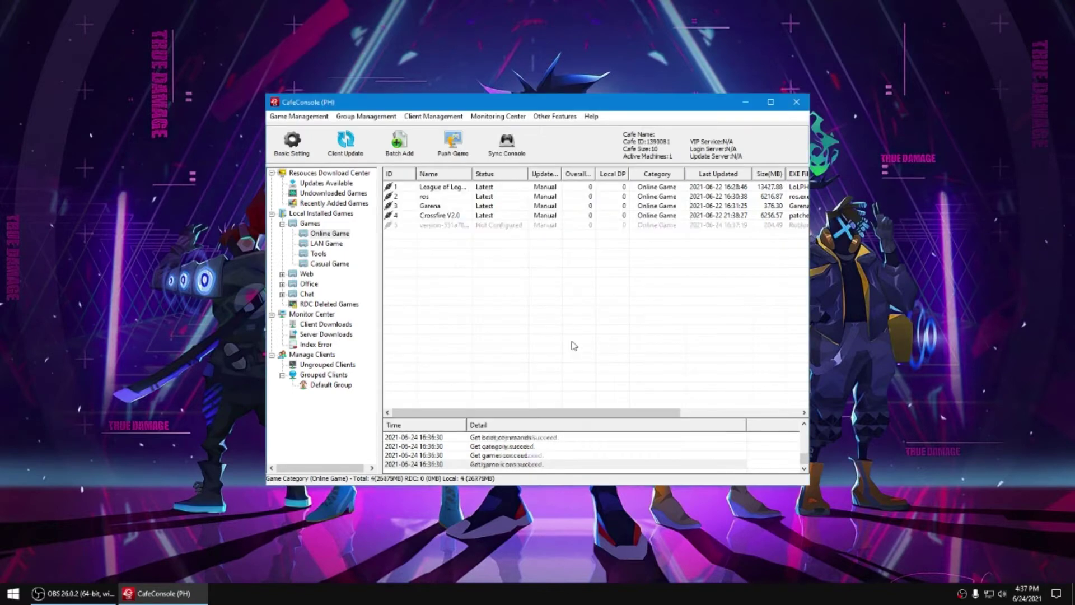
# Edit the version-551a78b2fa5841c3 game's info so its client path ends in the same Versions\version-551a78b2fa5841c3 folder as its storage path.
pyautogui.rightClick(439, 224)
pyautogui.click(427, 225)
pyautogui.rightClick(436, 224)
pyautogui.click(457, 279)
pyautogui.moveTo(436, 236); pyautogui.dragTo(544, 236)
pyautogui.click(492, 283)
pyautogui.write('x:\\Versions\\version-551a78b2fa5841c3')
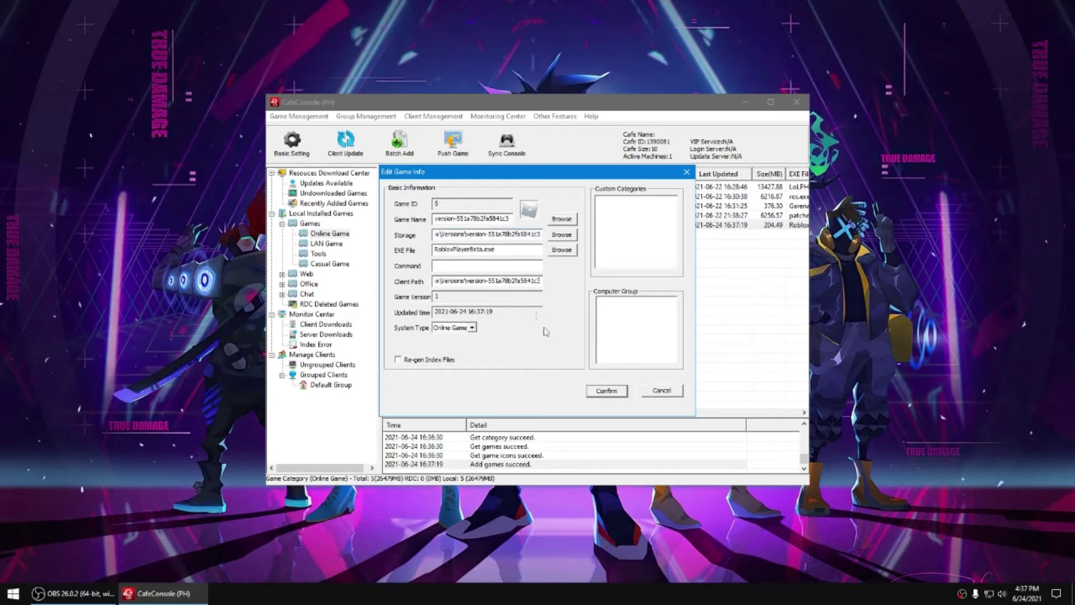
# Rename the game entry to Roblox and save its edited game info.
pyautogui.moveTo(494, 221); pyautogui.dragTo(357, 217)
pyautogui.write('Robl')
pyautogui.press('BackSpace')
pyautogui.press('BackSpace')
pyautogui.press('BackSpace')
pyautogui.press('BackSpace')
pyautogui.click(621, 396)
# Configure the Roblox game to install to the Local Drive for the Default Group.
pyautogui.rightClick(426, 224)
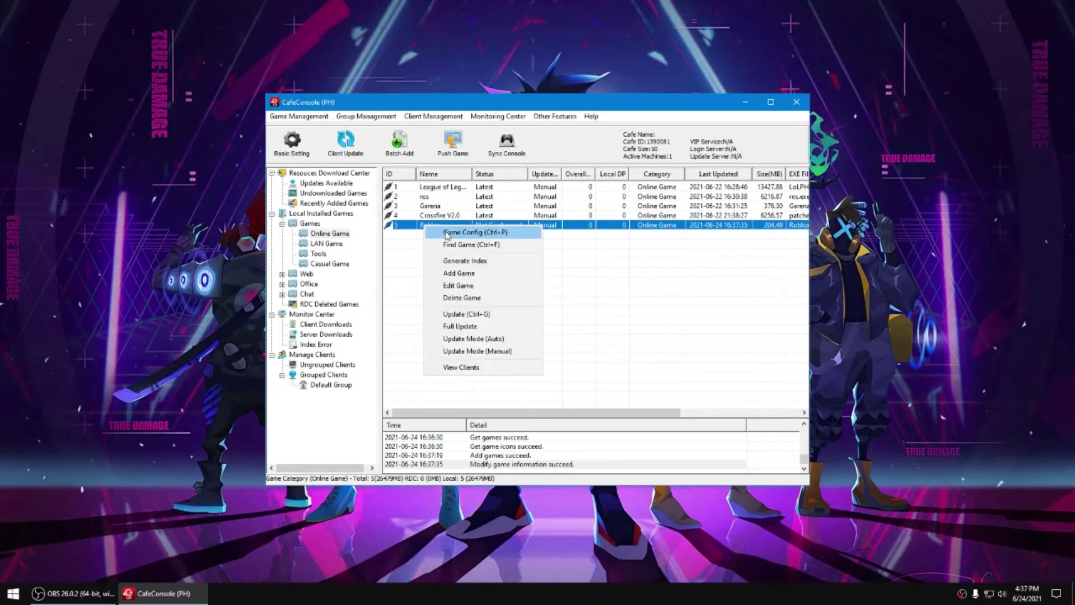
pyautogui.click(446, 232)
pyautogui.click(395, 451)
pyautogui.moveTo(431, 463)
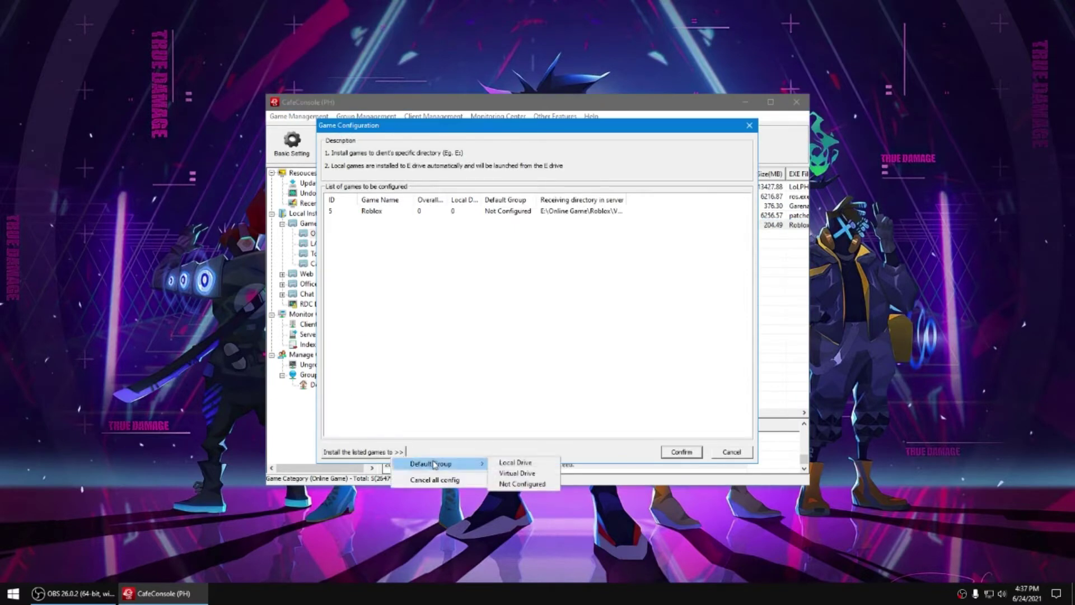
pyautogui.click(497, 463)
pyautogui.click(681, 451)
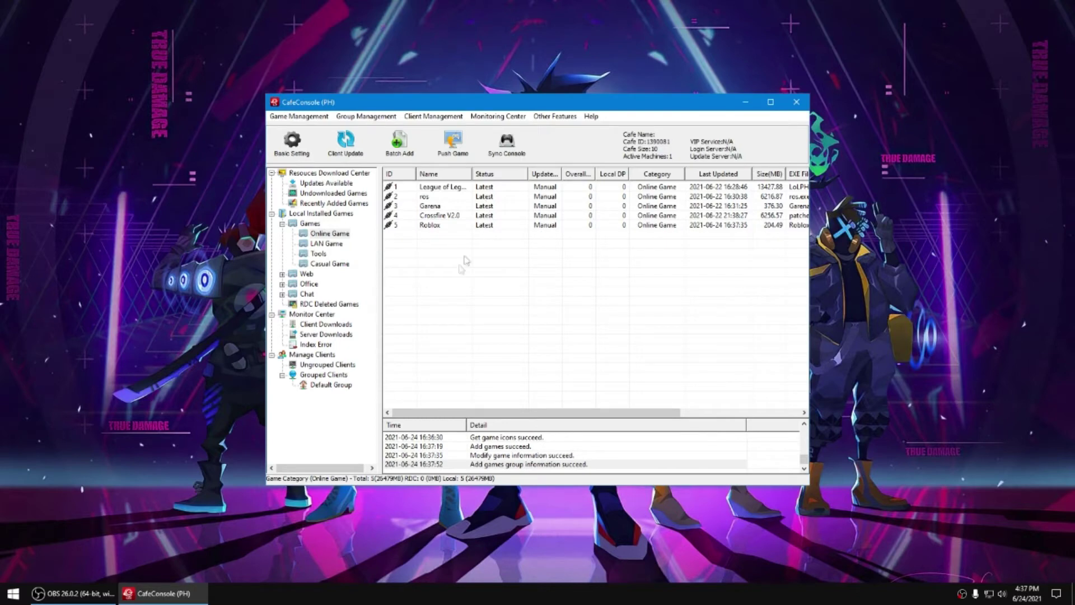
# Examine the grouped client PCs and the Online Game list, including the actions available for the clients.
pyautogui.click(439, 227)
pyautogui.click(327, 375)
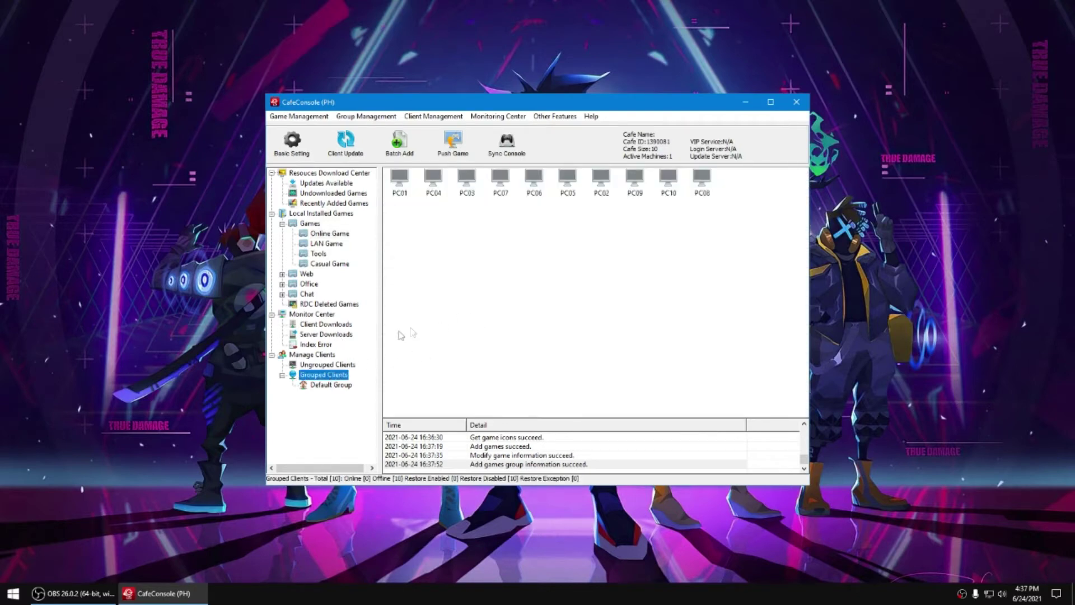
pyautogui.click(330, 234)
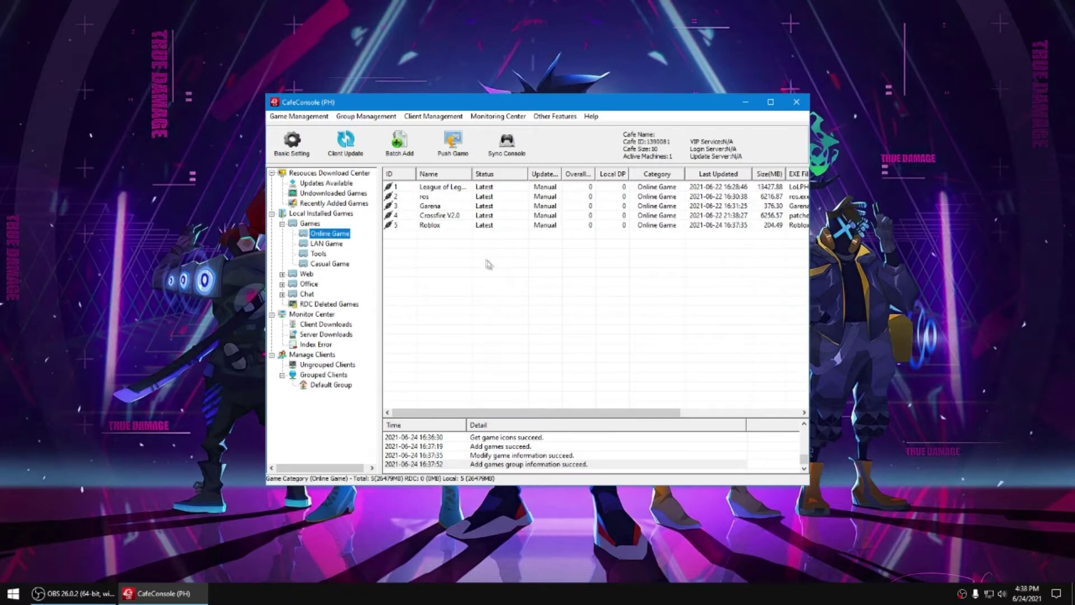
pyautogui.click(324, 374)
pyautogui.rightClick(431, 226)
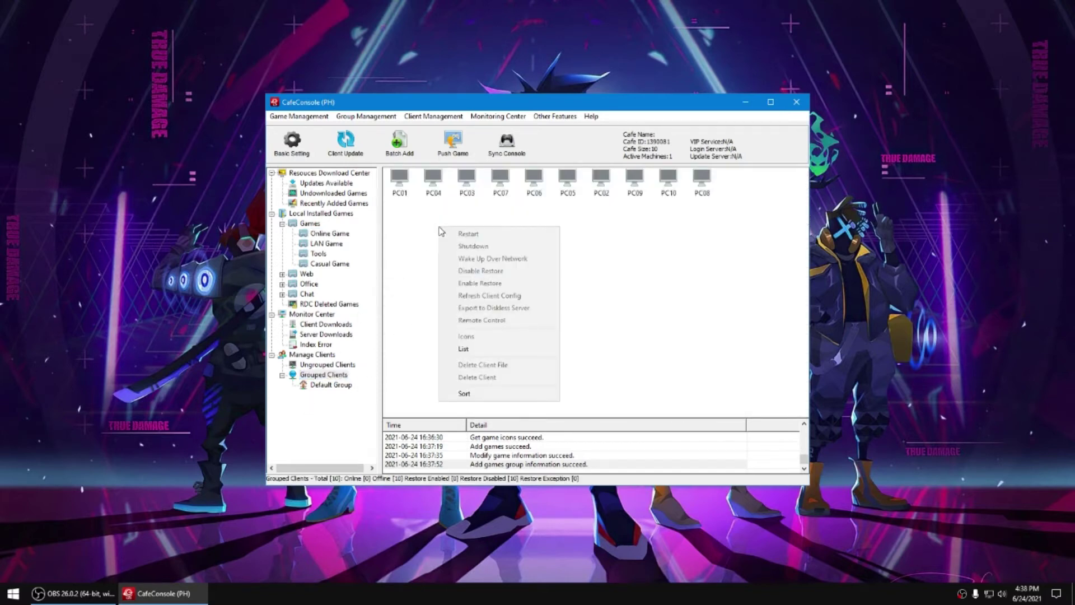
pyautogui.click(484, 399)
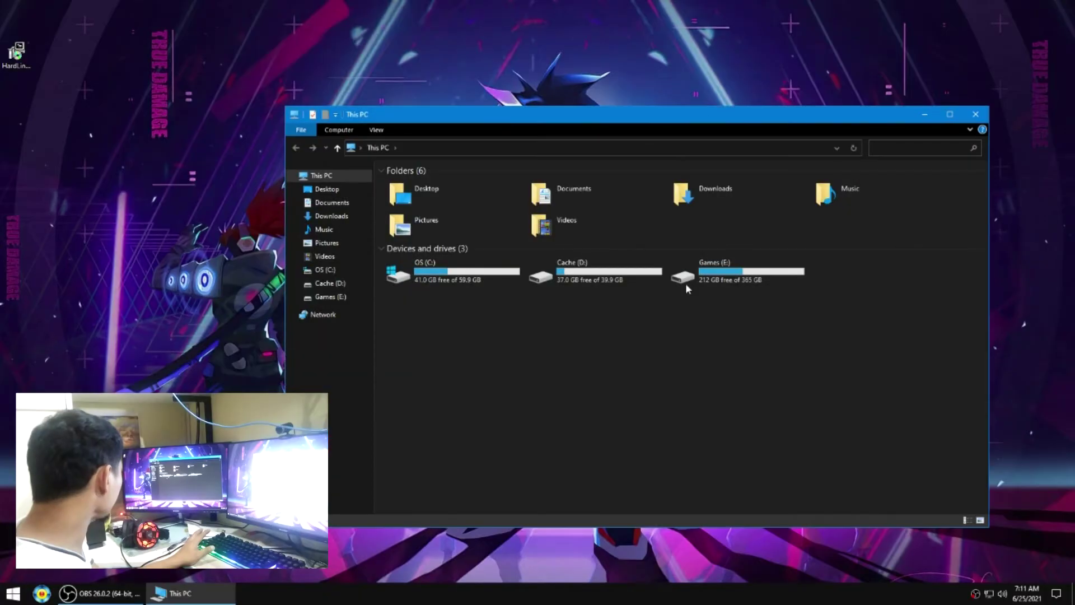
# Check the Online Game folder on the Games (E:) drive and Program Files (x86) on C: for a Roblox folder.
pyautogui.click(729, 271)
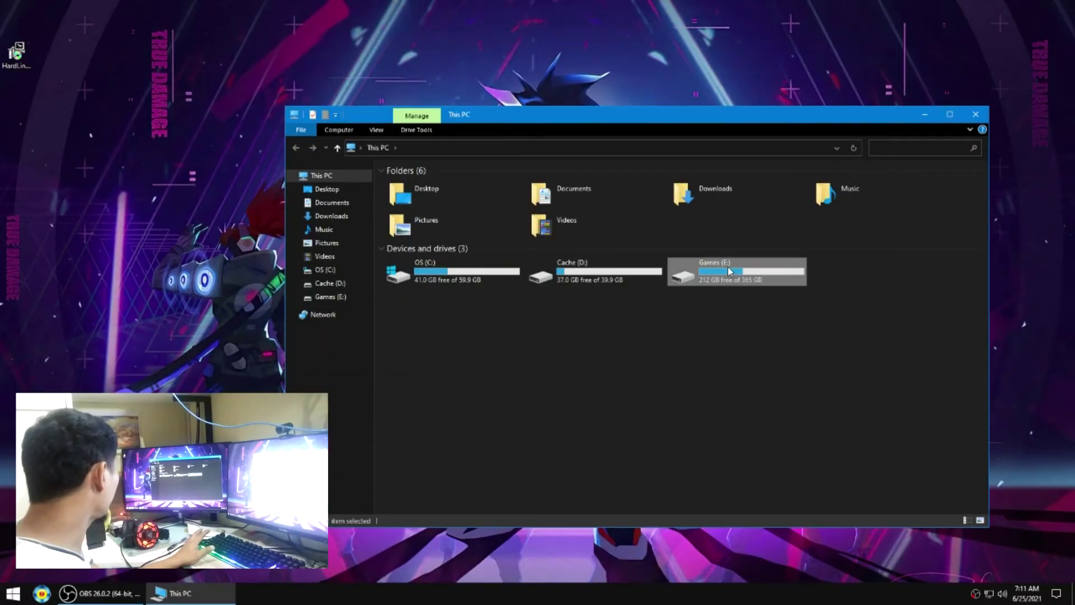
pyautogui.doubleClick(729, 271)
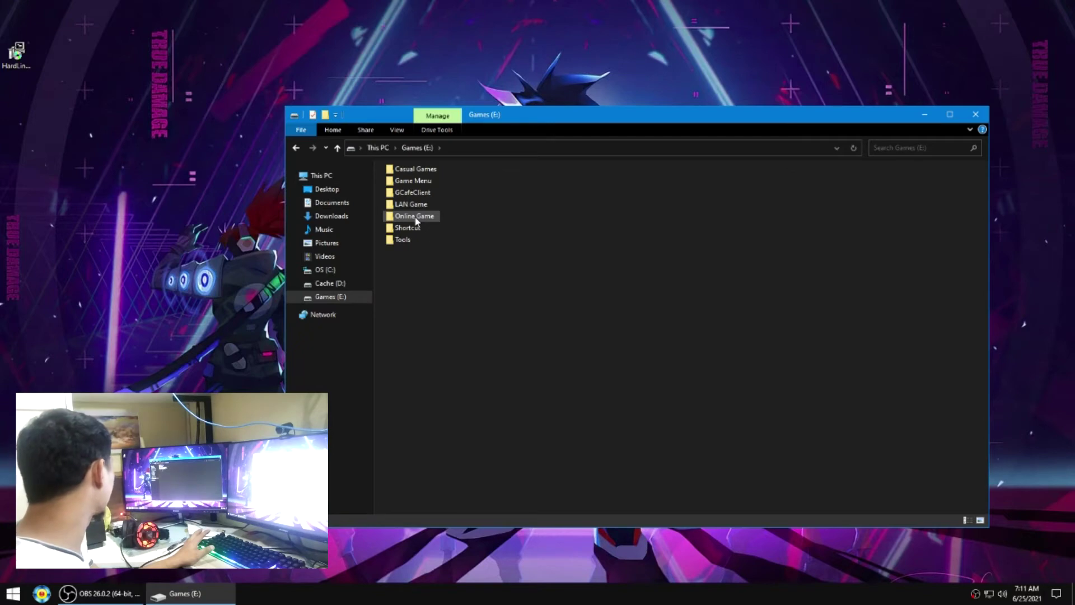
pyautogui.doubleClick(416, 219)
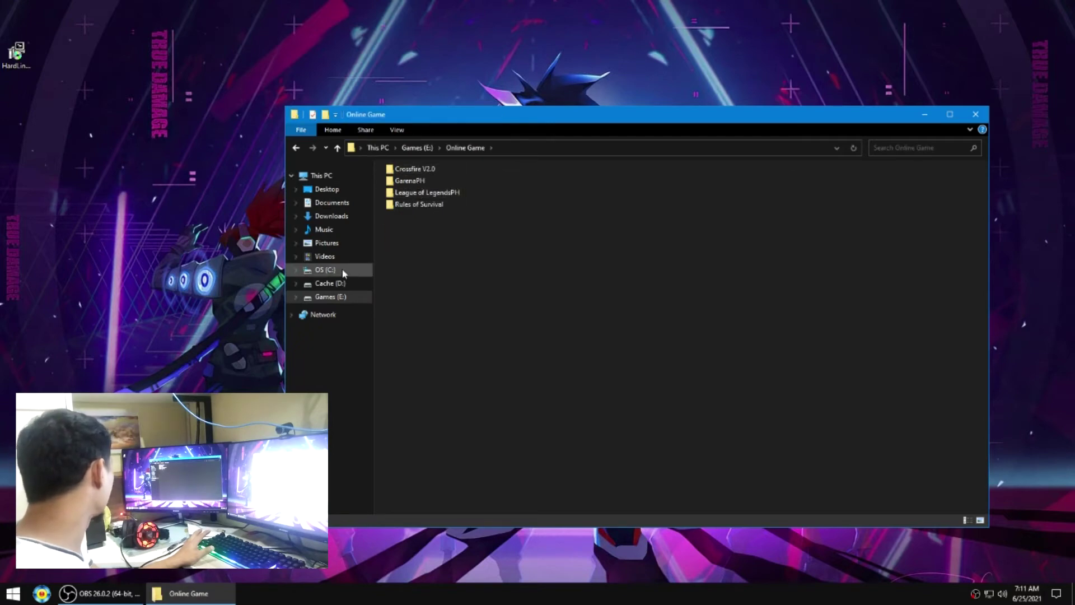
pyautogui.click(344, 272)
pyautogui.doubleClick(412, 239)
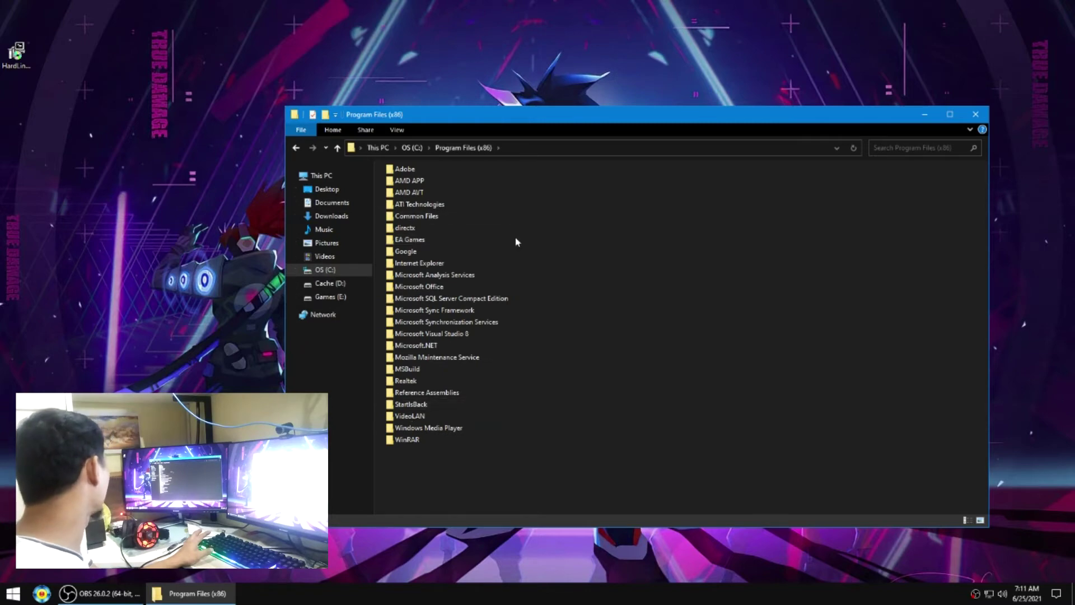
pyautogui.moveTo(614, 114); pyautogui.dragTo(565, 101)
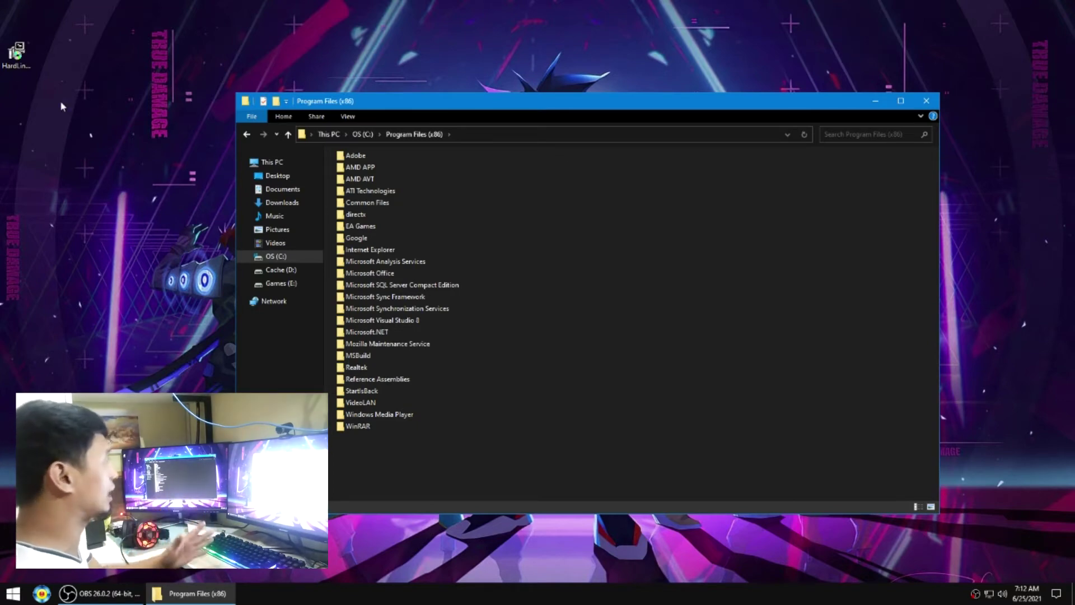
# Install Link Shell Extension, ignoring the running-process warning, close its documentation page and remove the installer from the desktop.
pyautogui.doubleClick(25, 65)
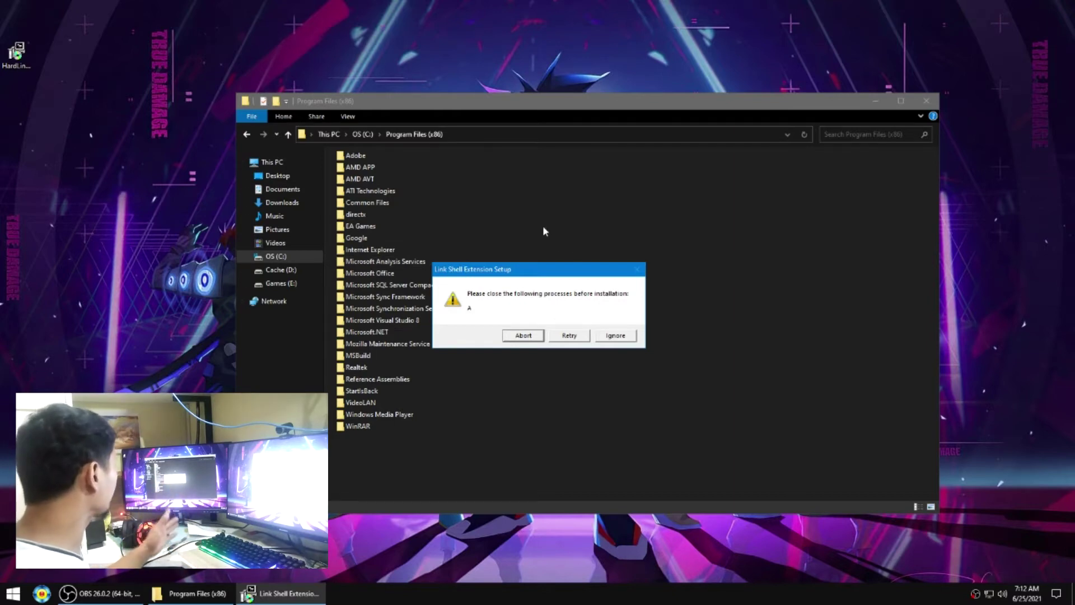
pyautogui.click(622, 339)
pyautogui.click(638, 361)
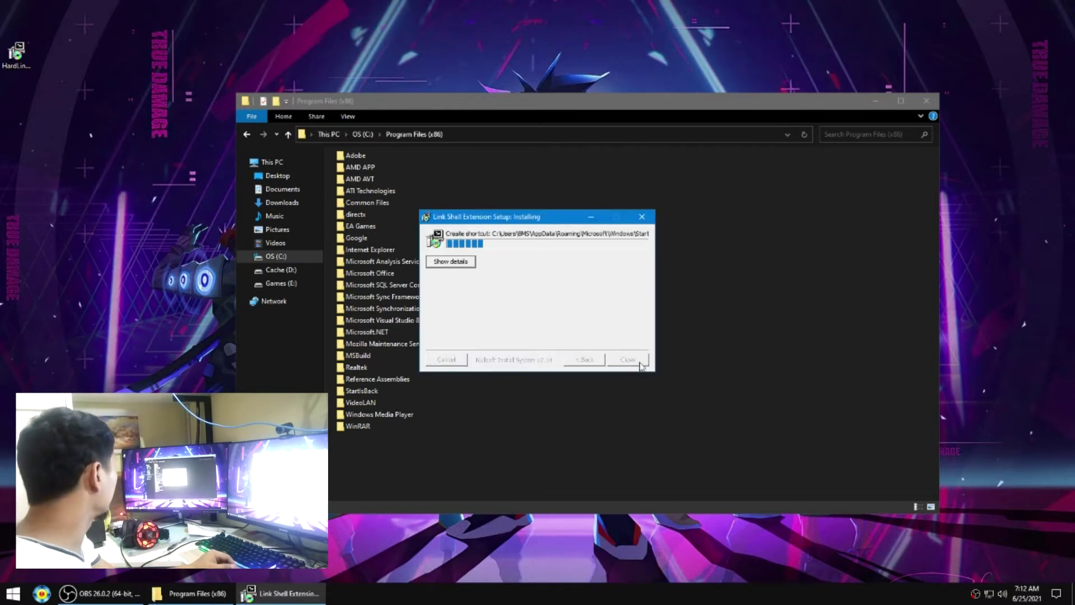
pyautogui.click(558, 336)
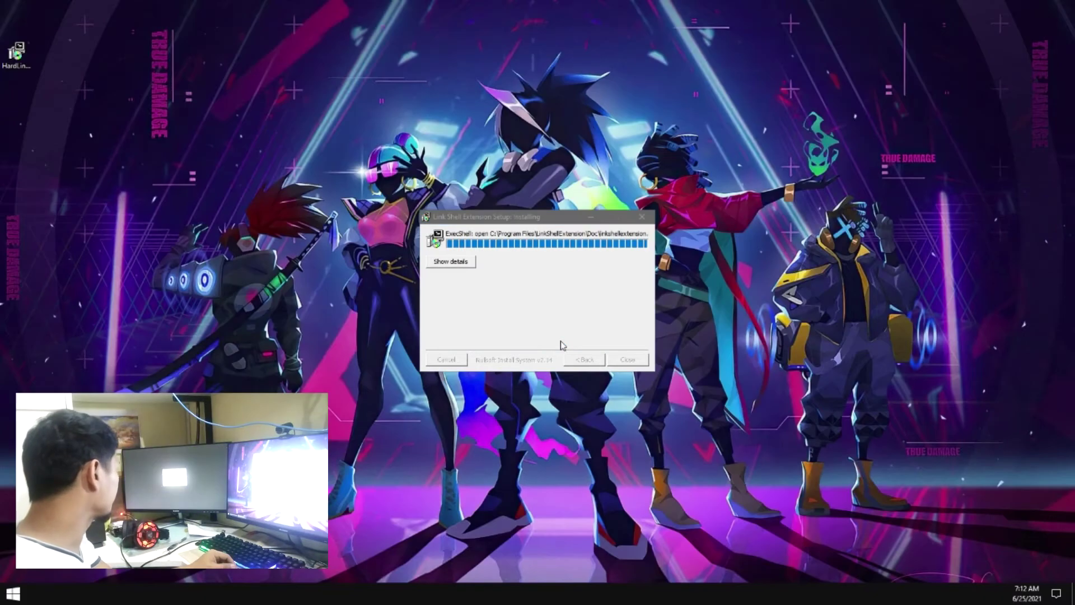
pyautogui.click(632, 360)
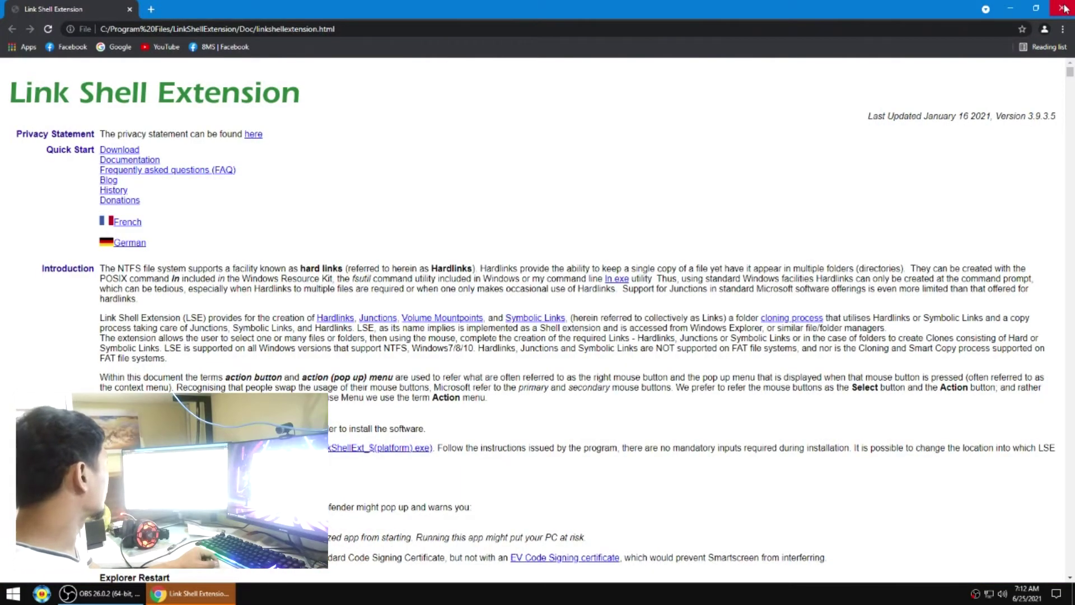
pyautogui.click(1064, 9)
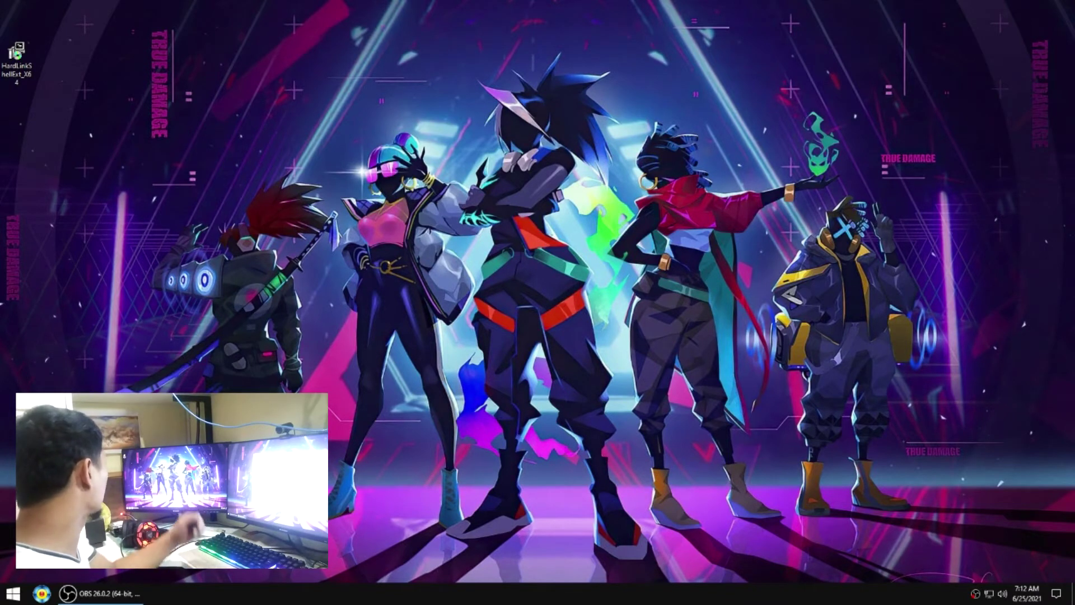
pyautogui.doubleClick(17, 78)
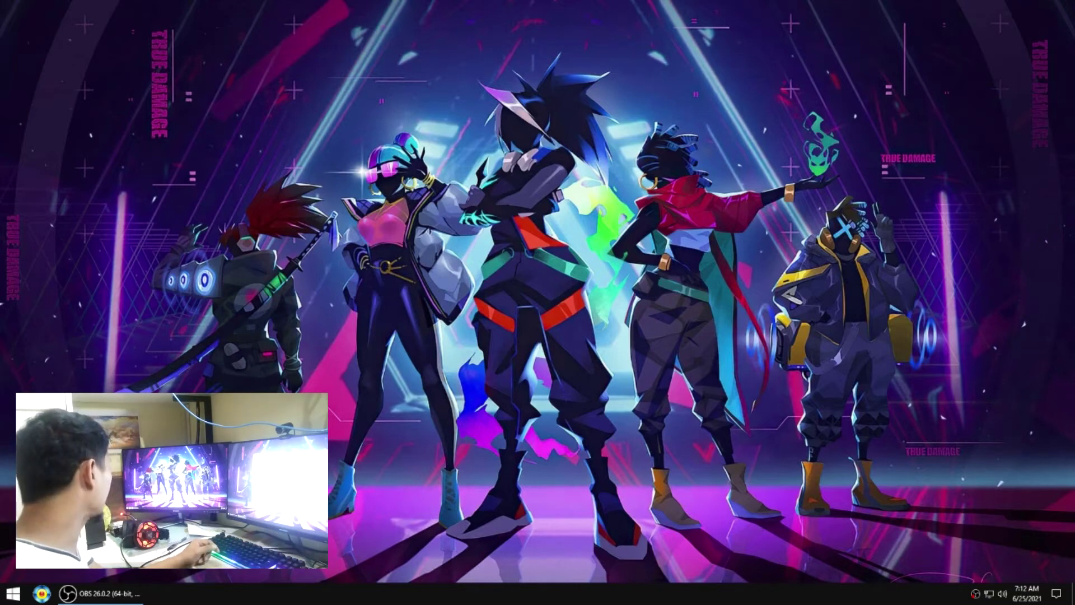
# Open the Online Game folder on Games (E:) and, in CafeConsole, push Roblox to client PC01, checking the client downloads.
pyautogui.press('super')
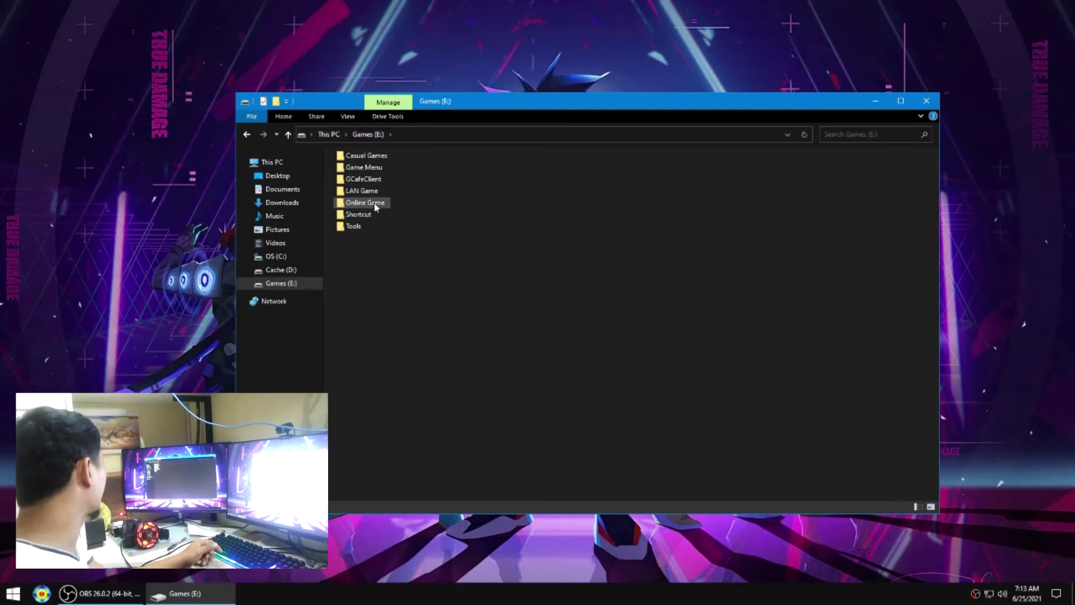
pyautogui.doubleClick(365, 203)
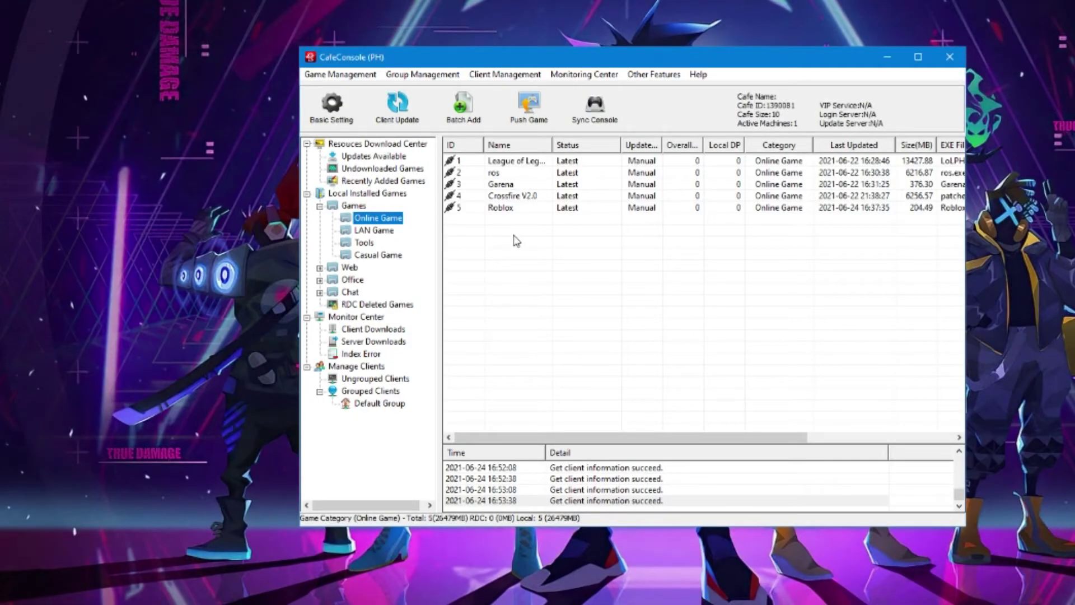
pyautogui.click(528, 109)
pyautogui.click(409, 121)
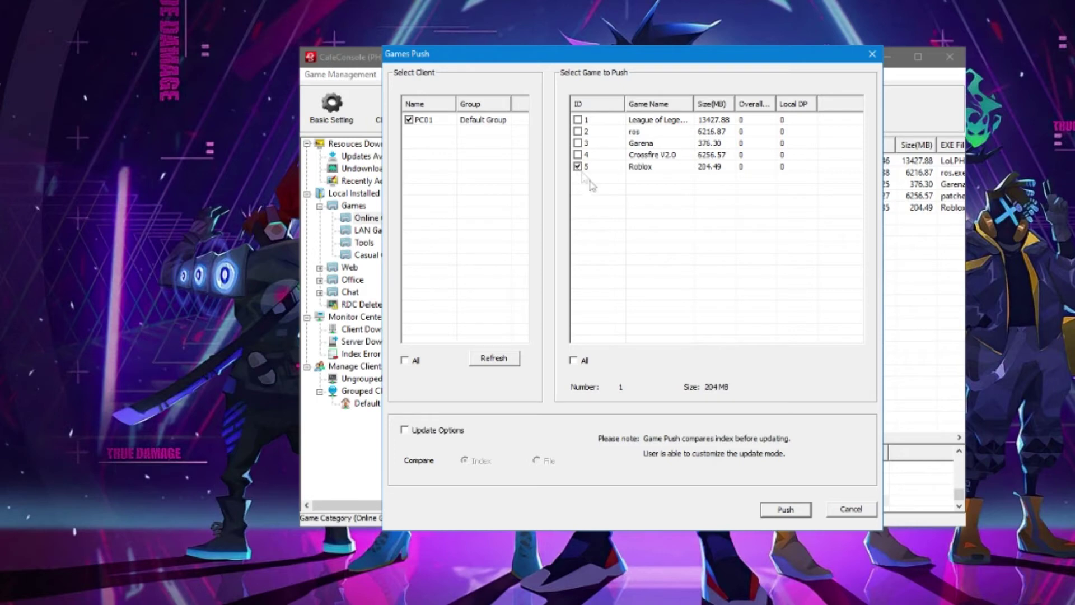
pyautogui.click(792, 514)
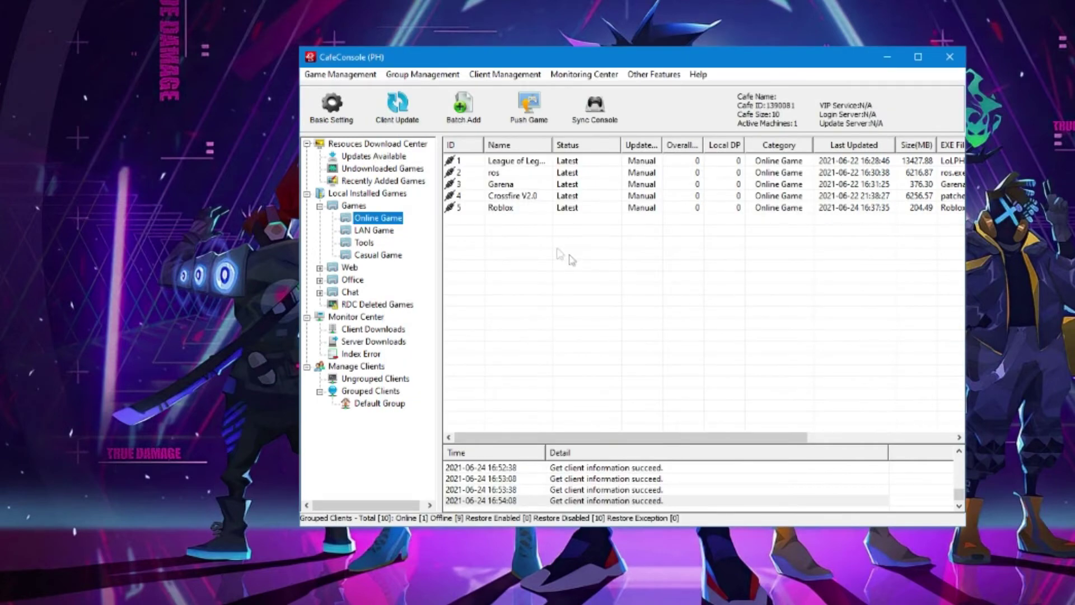
pyautogui.click(374, 329)
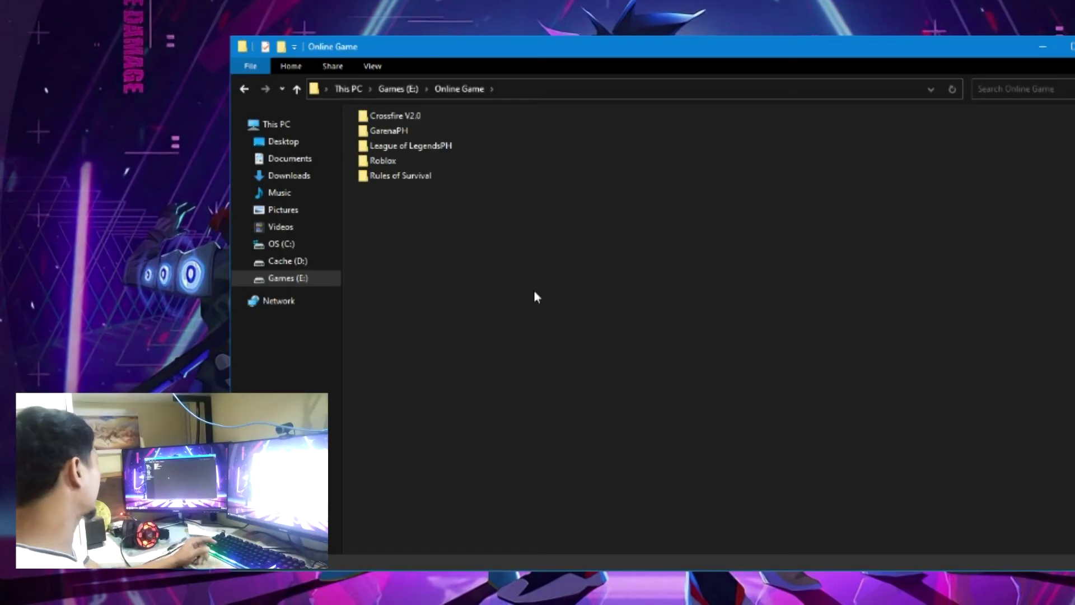
# Create a symbolic link to the Roblox folder from E:\Online Game inside C:\Program Files (x86) and check that folder.
pyautogui.rightClick(383, 168)
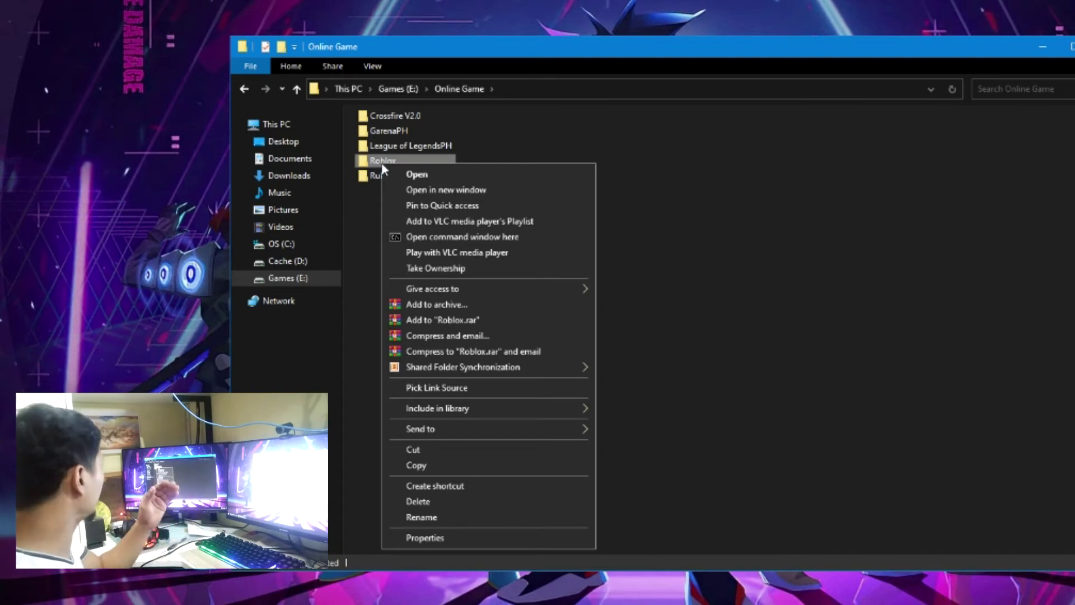
pyautogui.click(466, 392)
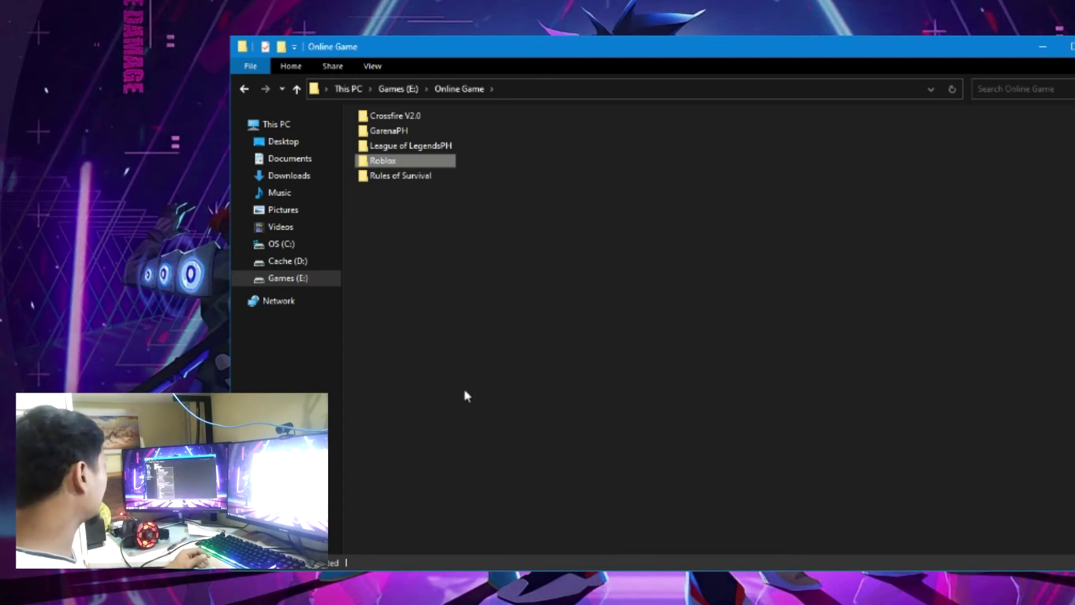
pyautogui.click(298, 243)
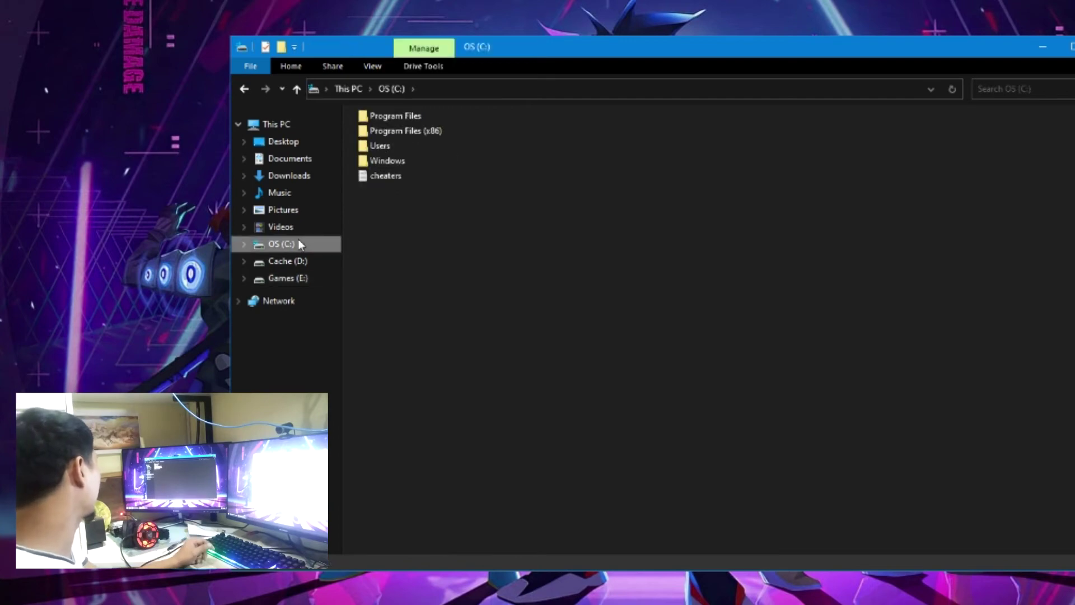
pyautogui.doubleClick(426, 135)
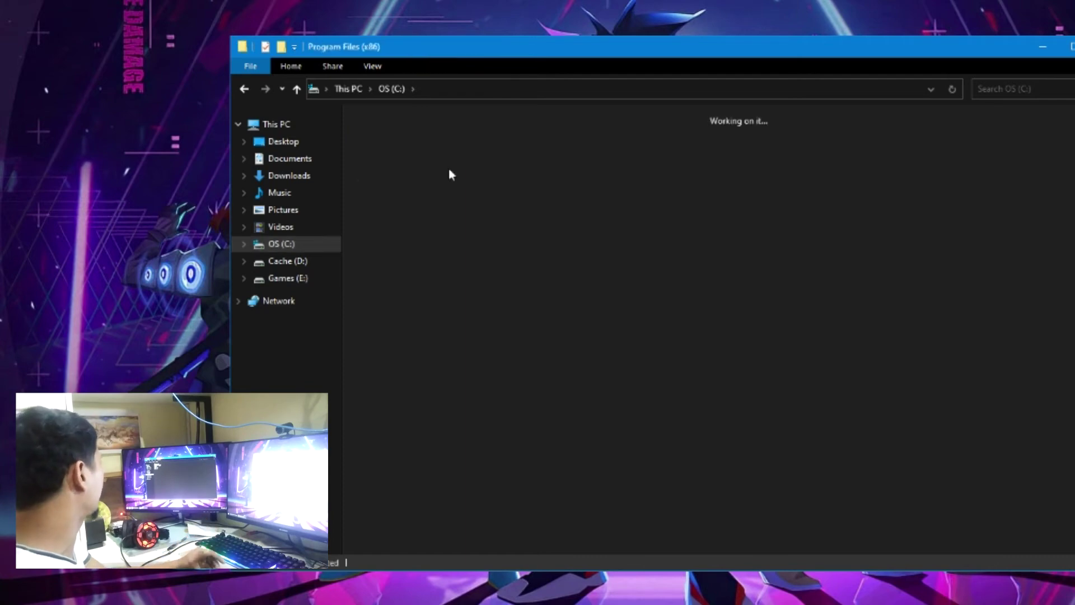
pyautogui.click(301, 245)
pyautogui.rightClick(431, 130)
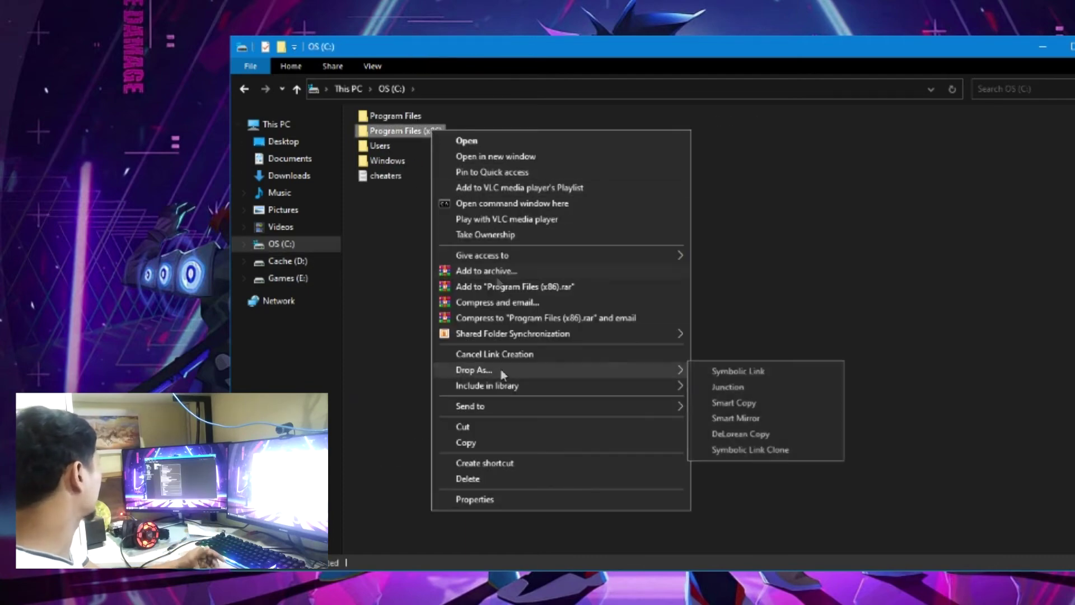
pyautogui.moveTo(616, 385)
pyautogui.moveTo(680, 370)
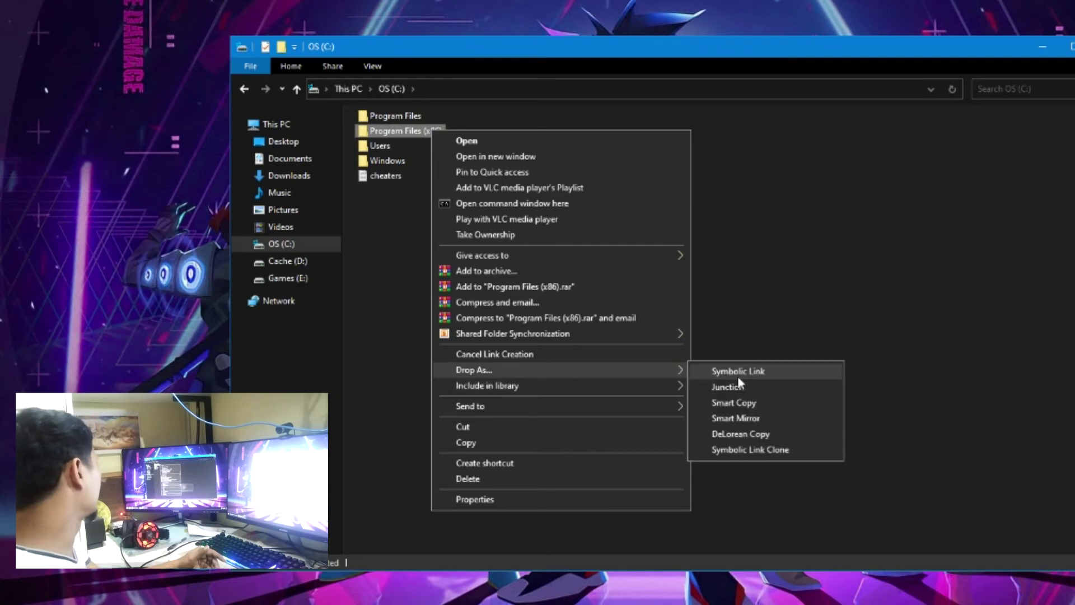
pyautogui.click(737, 374)
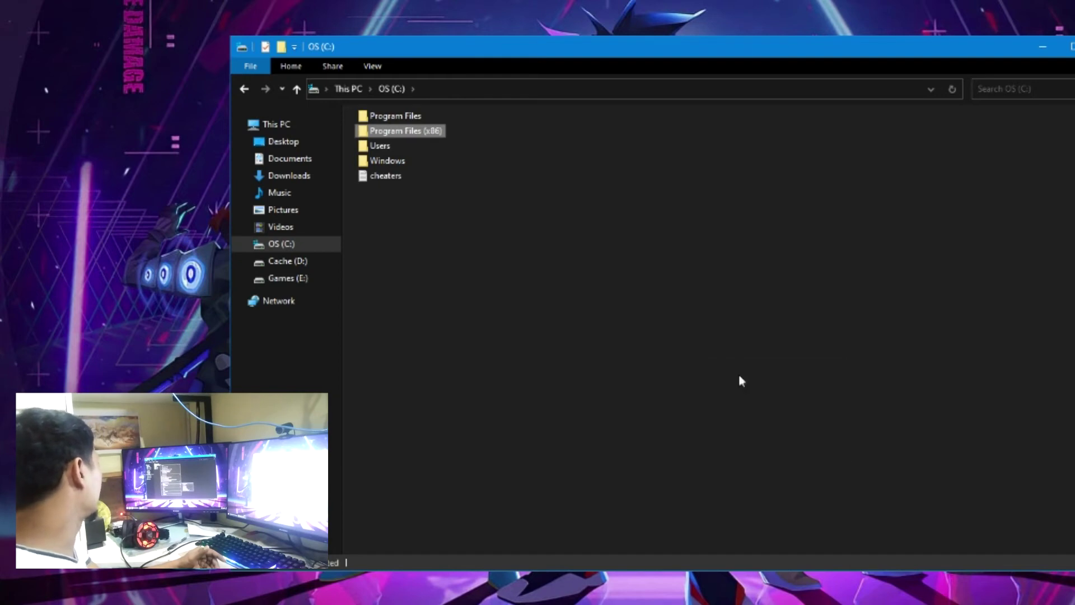
pyautogui.doubleClick(391, 130)
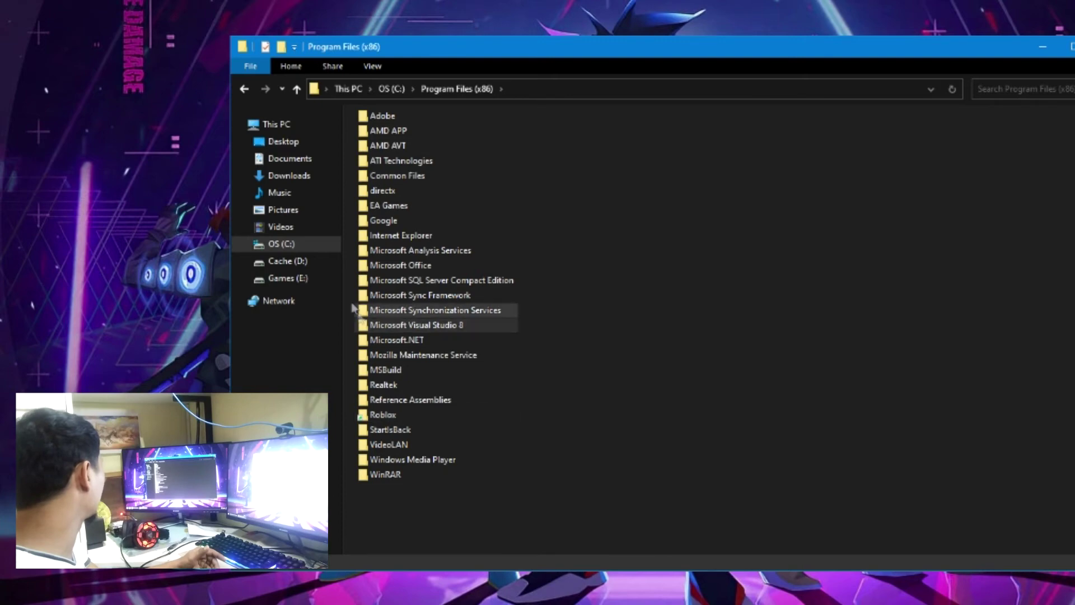
# Launch the SyncExp resource editor from the Game Menu folder on Games (E:) and show the Online Games group in its task list.
pyautogui.click(286, 278)
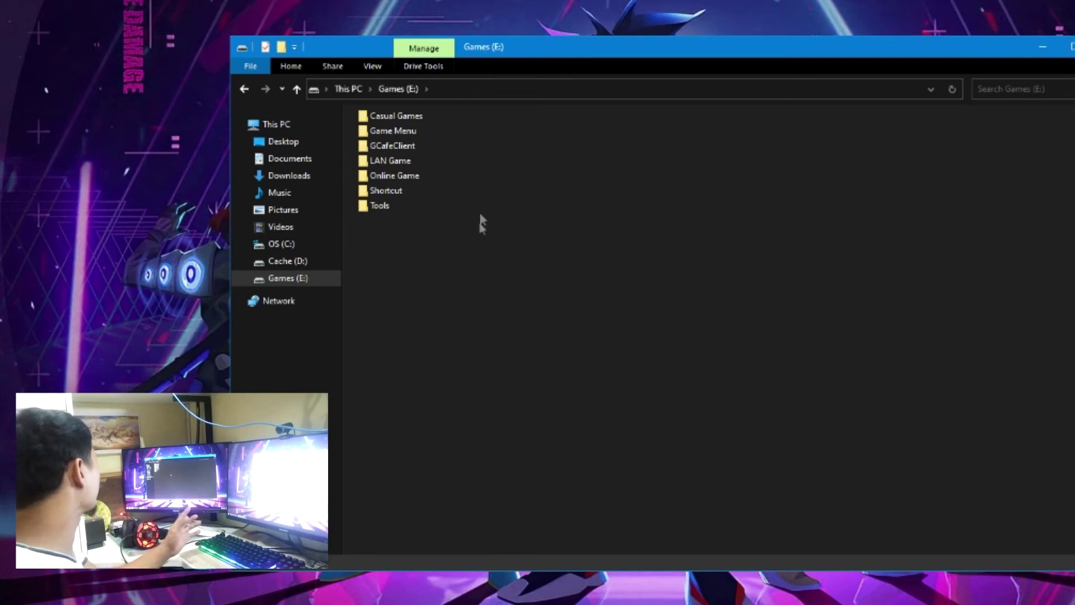
pyautogui.doubleClick(384, 131)
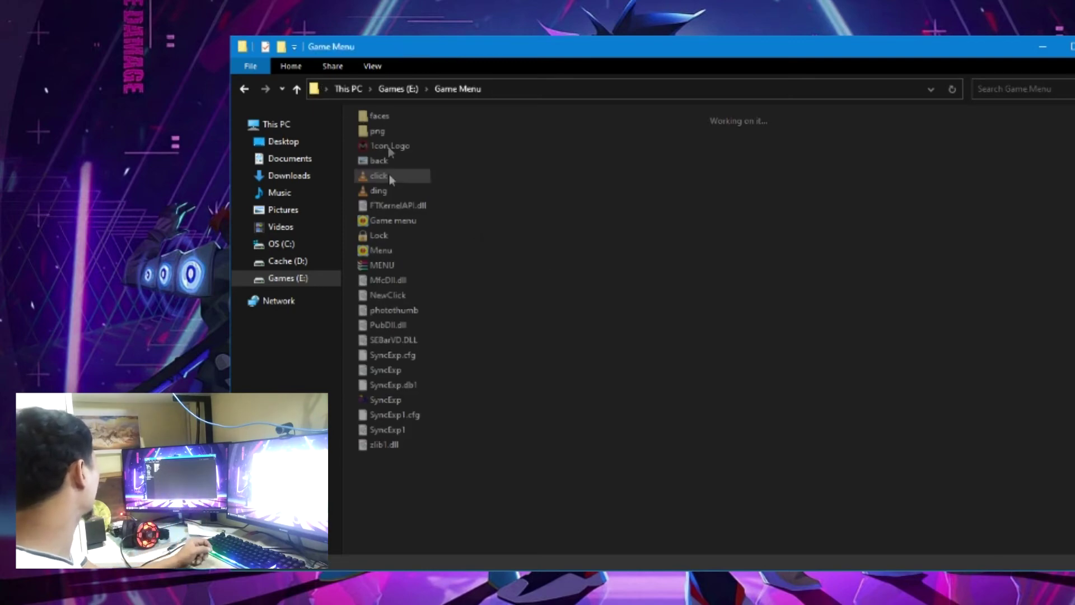
pyautogui.doubleClick(378, 404)
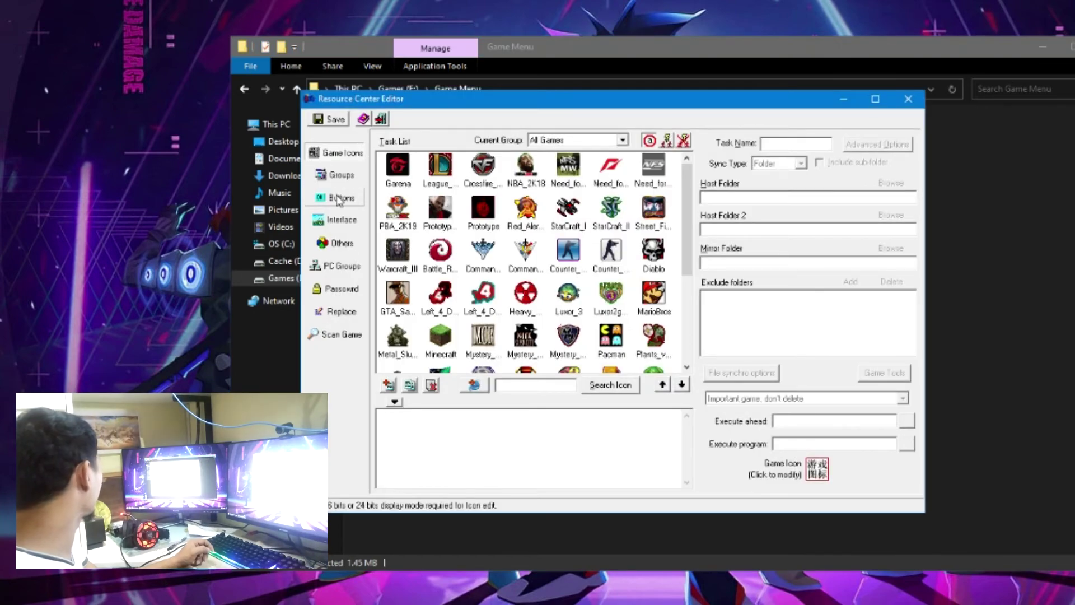
pyautogui.click(336, 198)
pyautogui.click(339, 174)
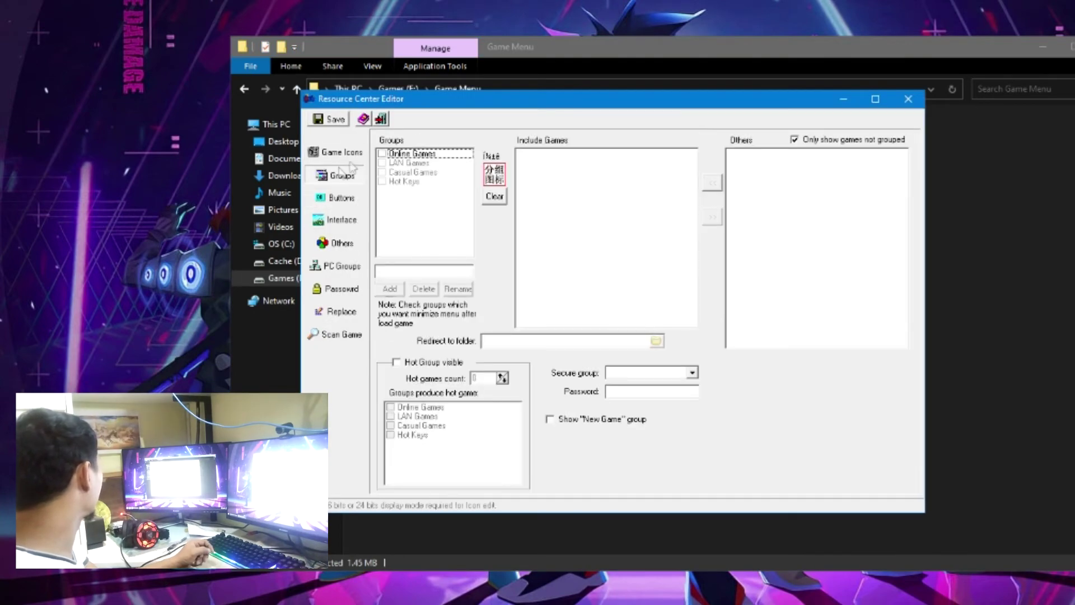
pyautogui.click(336, 153)
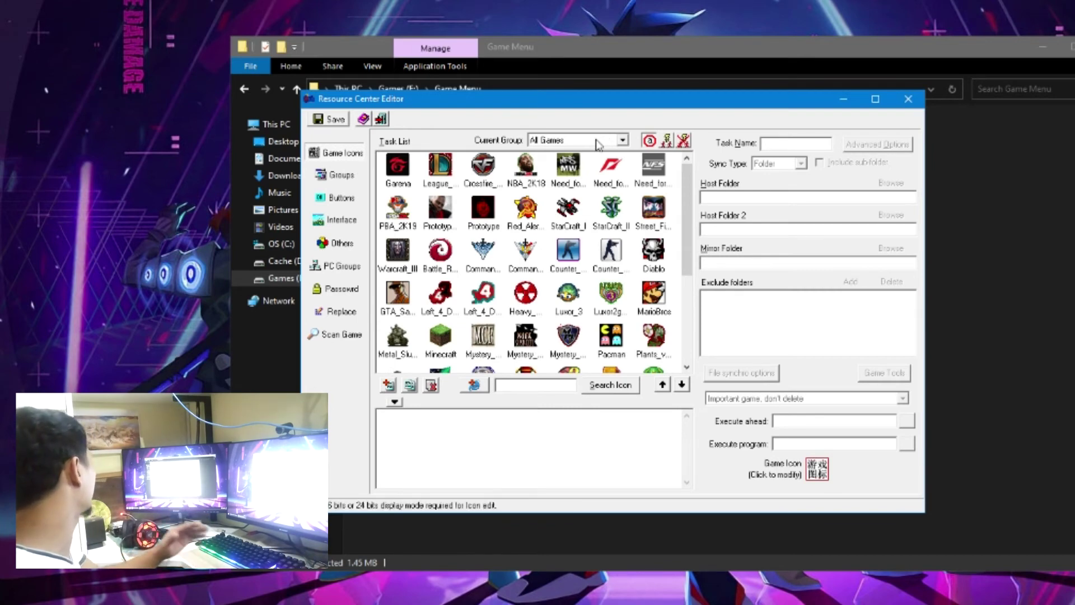
pyautogui.click(597, 141)
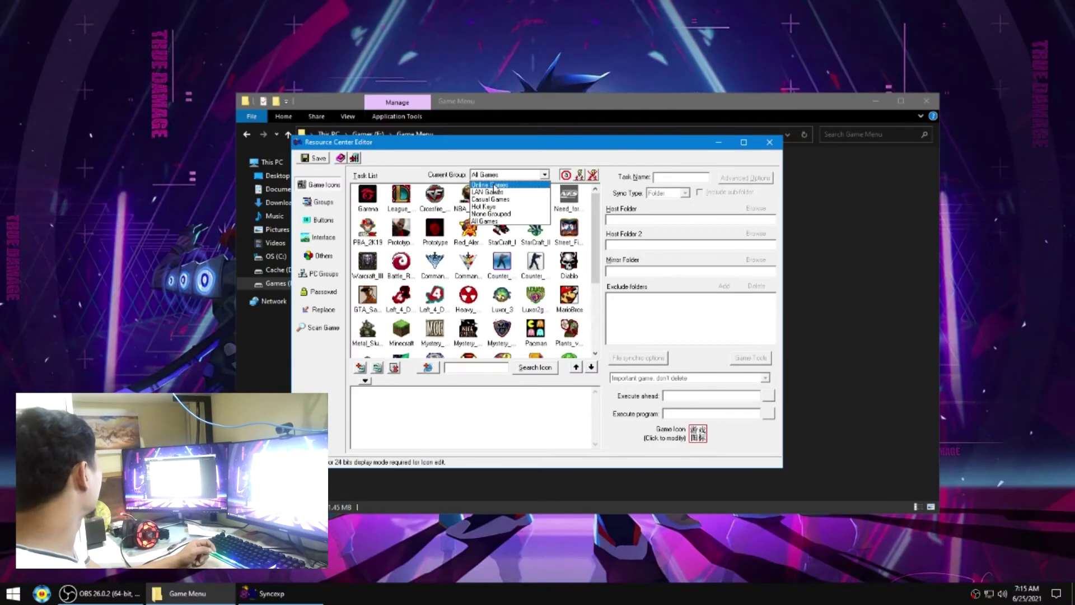
pyautogui.click(554, 155)
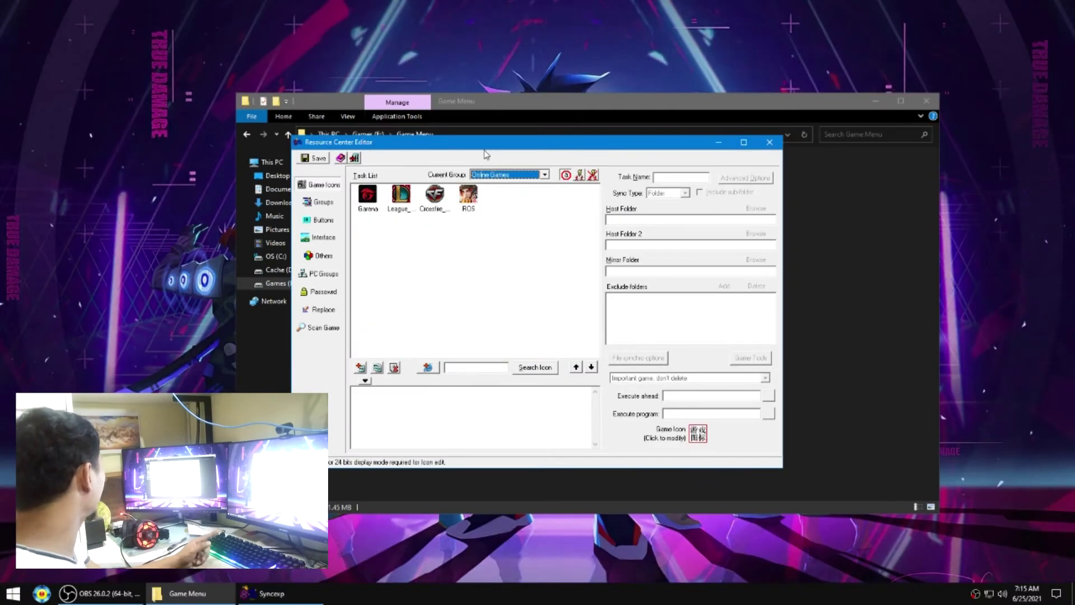
# Add RobloxPlayerBeta from the Roblox version folder under E:\Online Game to the Online Games task list in Resource Center Editor.
pyautogui.moveTo(485, 152); pyautogui.dragTo(670, 149)
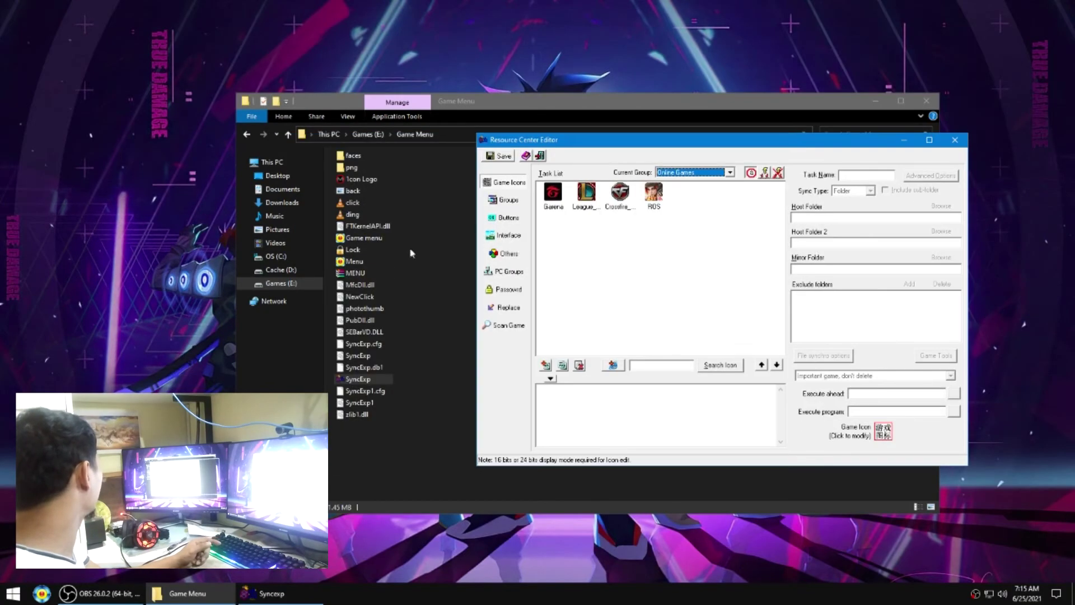
pyautogui.click(287, 283)
pyautogui.doubleClick(372, 204)
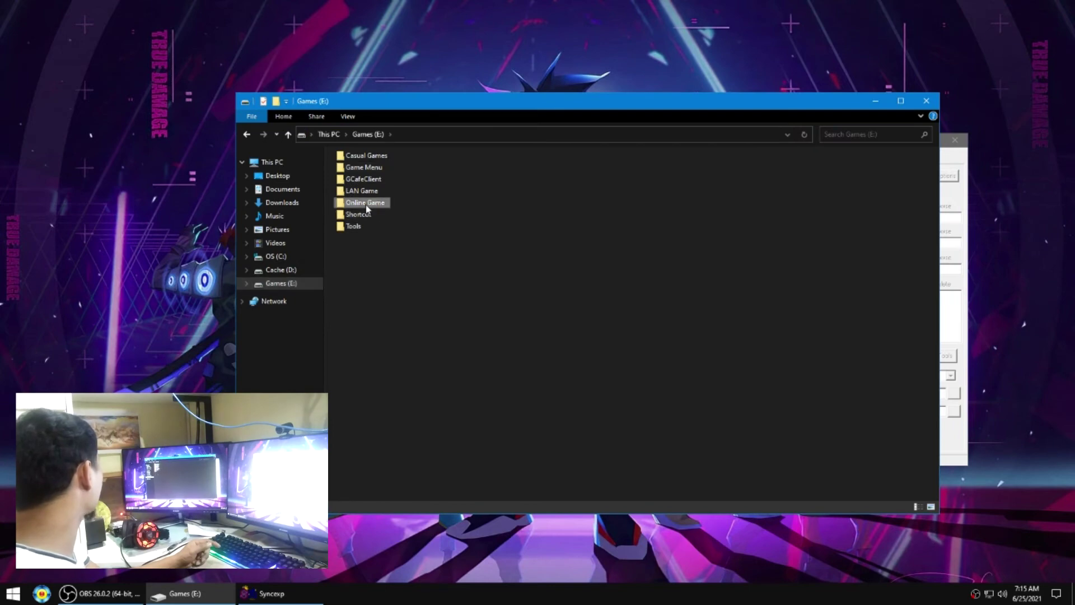
pyautogui.doubleClick(356, 191)
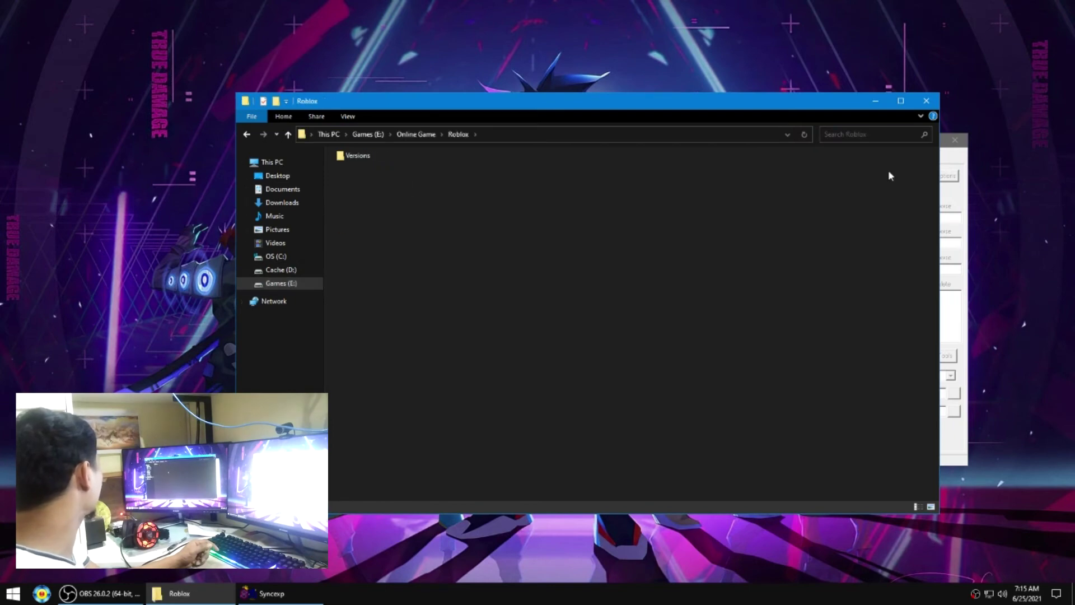
pyautogui.click(955, 160)
pyautogui.doubleClick(356, 156)
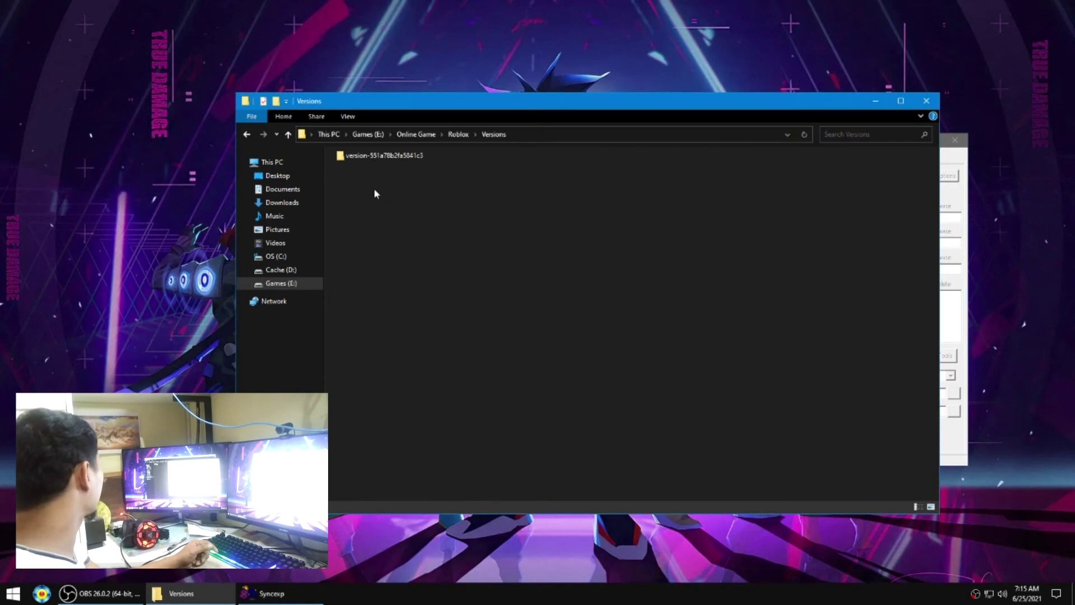
pyautogui.doubleClick(384, 157)
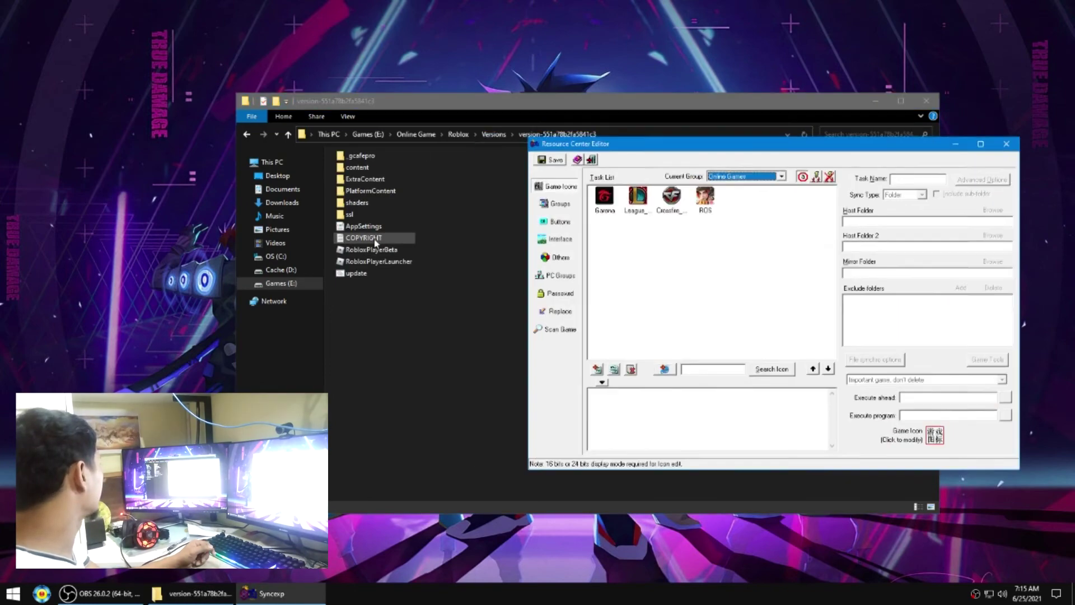
pyautogui.moveTo(372, 249); pyautogui.dragTo(732, 259)
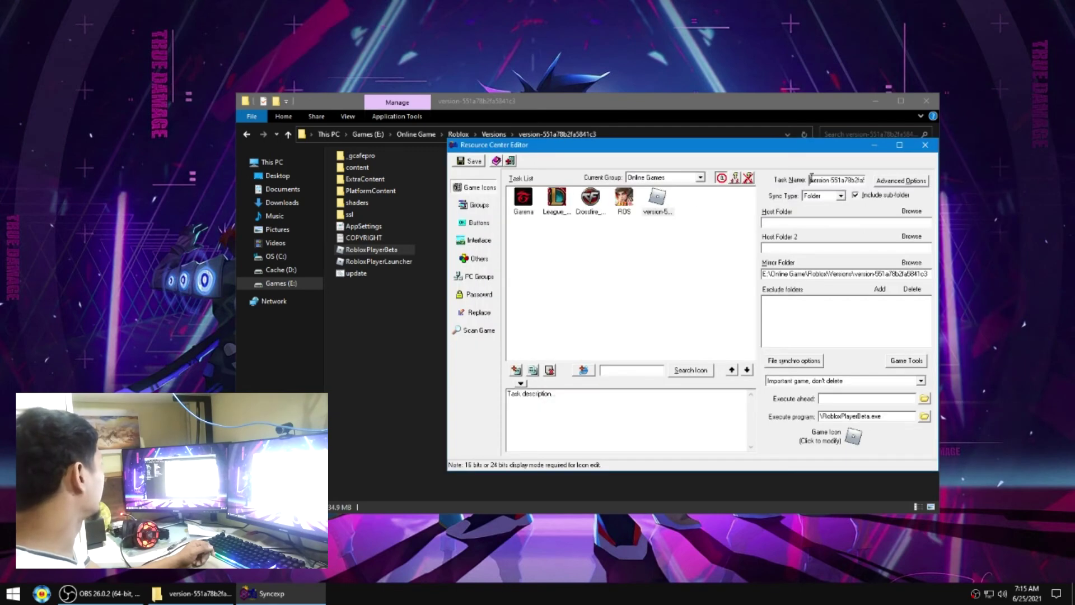
# Rename the new game task as Roblox, save the game menu, and close the editor and the folder window.
pyautogui.press('BackSpace')
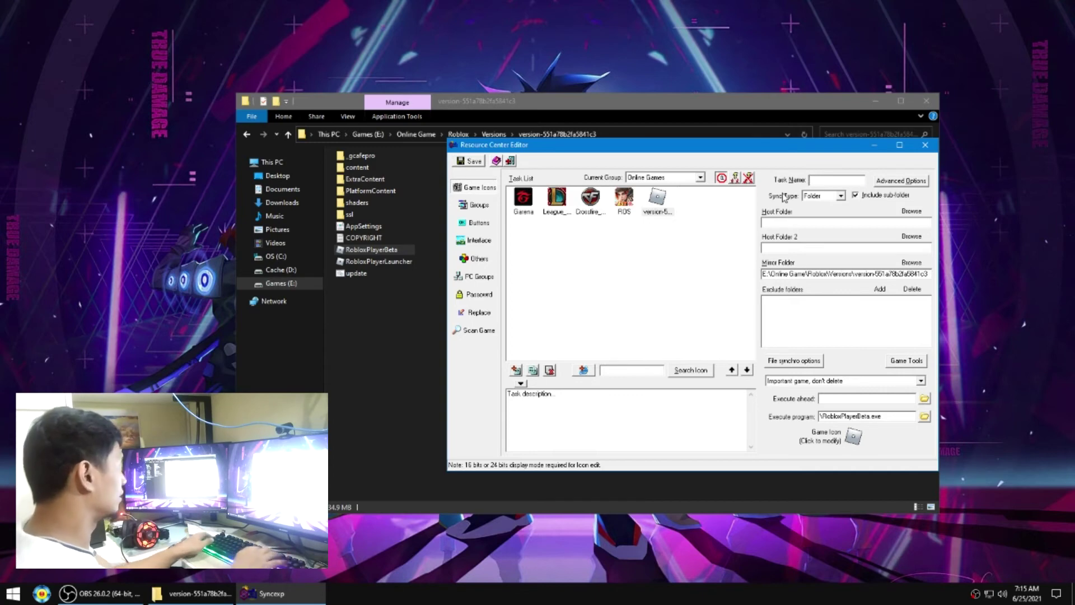
pyautogui.write('R')
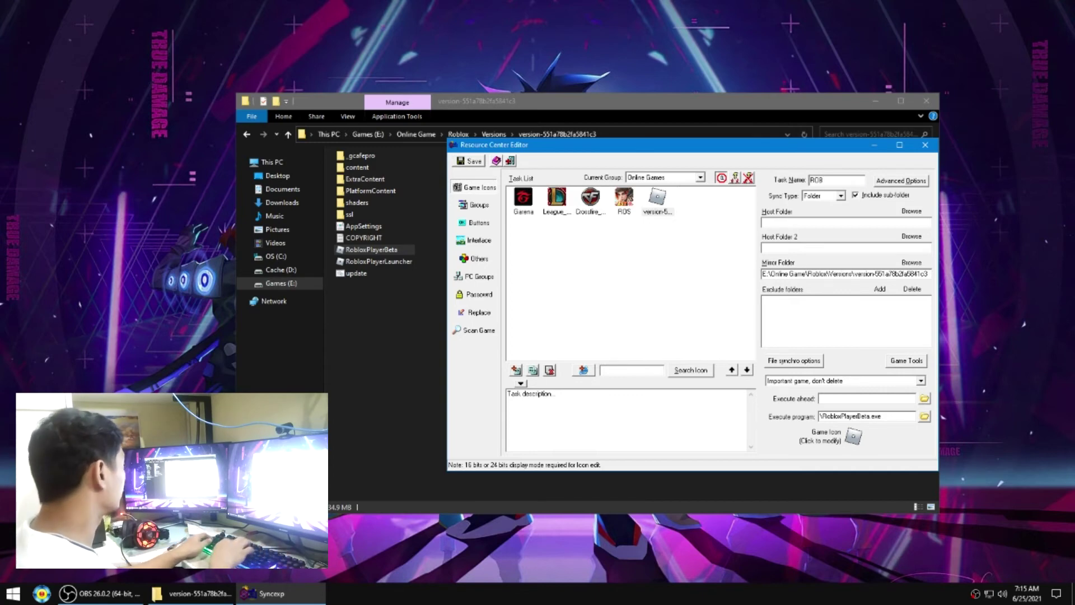
pyautogui.write('oblox')
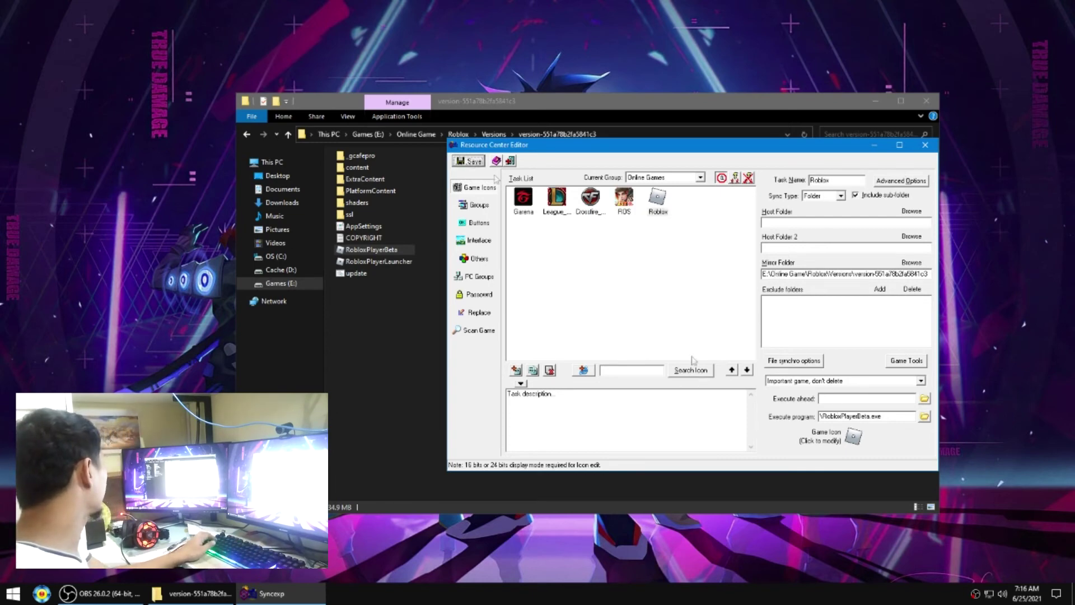
pyautogui.click(924, 146)
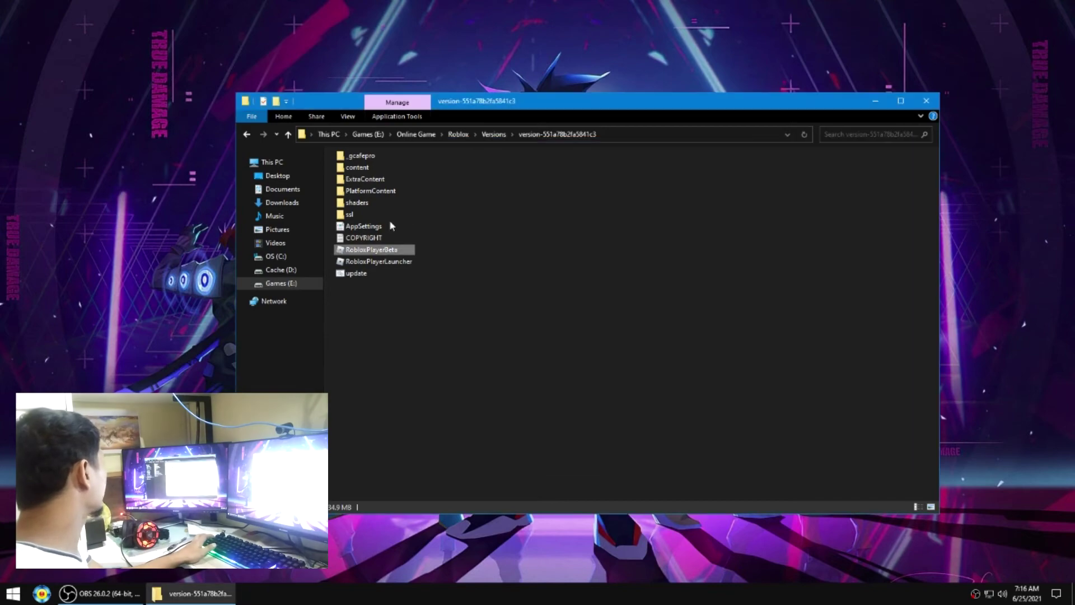
pyautogui.hotkey('alt', 'F4')
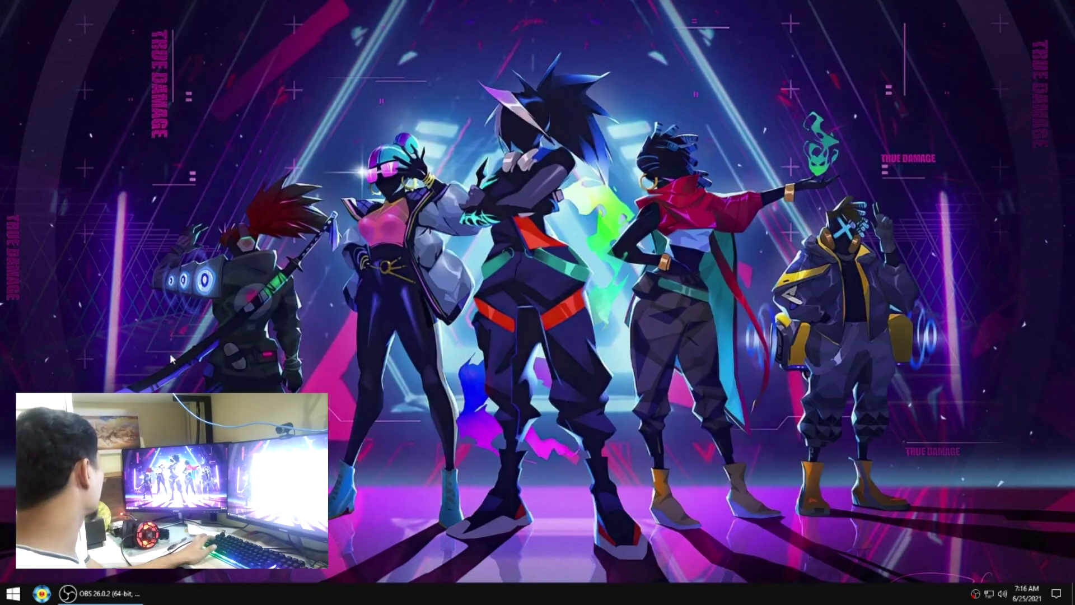